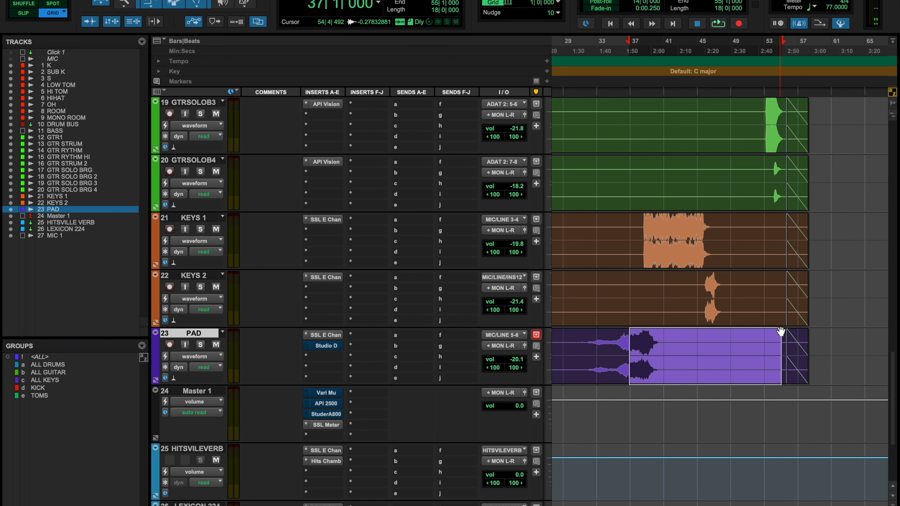
- Switch to the mixer and enable the equaliser on the K track's SSL E Channel Strip with the LF gain fully boosted
key("super+equal")
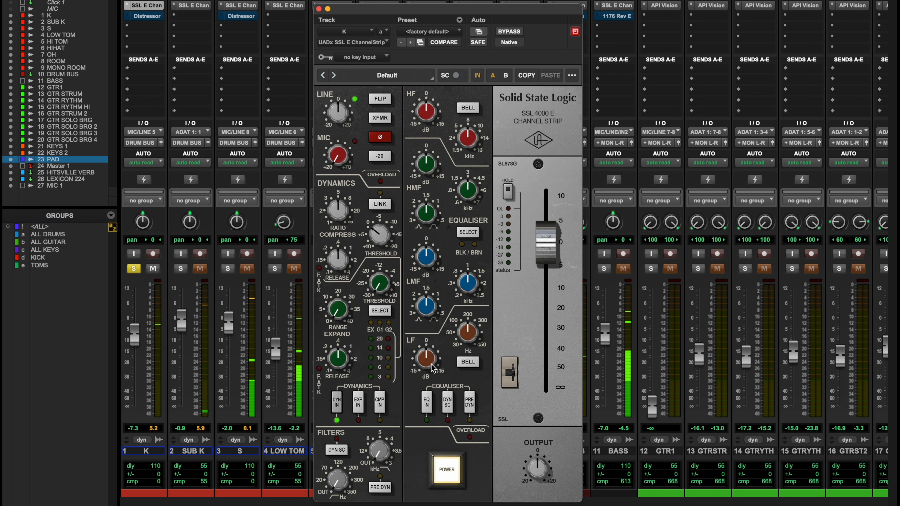
left_click_drag(433, 368, 433, 353)
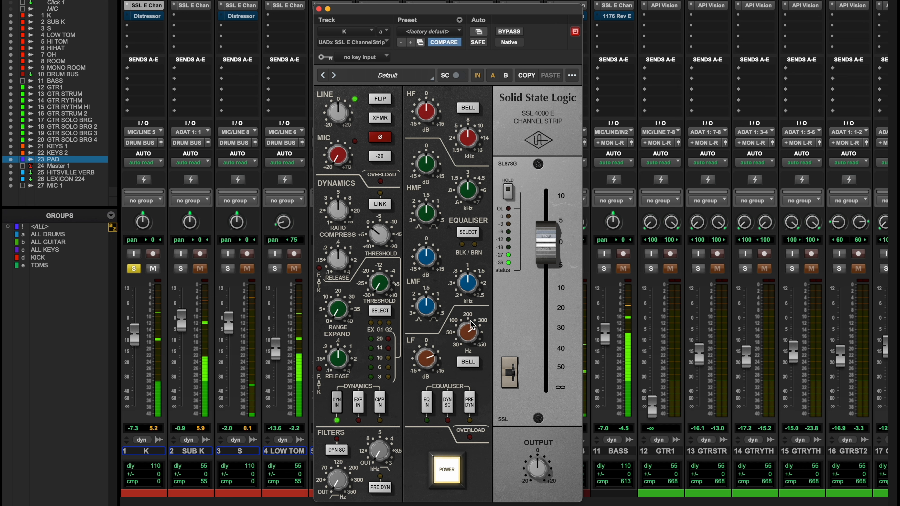
left_click_drag(472, 325, 472, 312)
left_click_drag(420, 377, 460, 367)
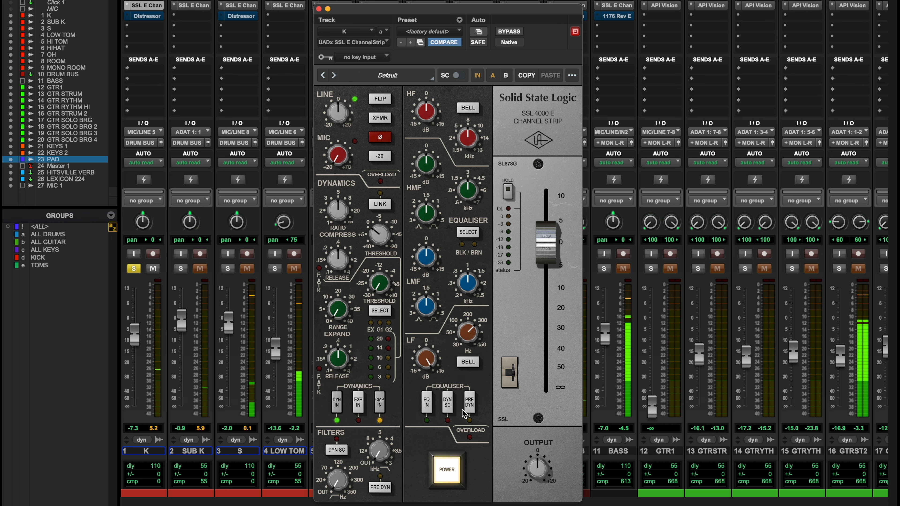
left_click(427, 402)
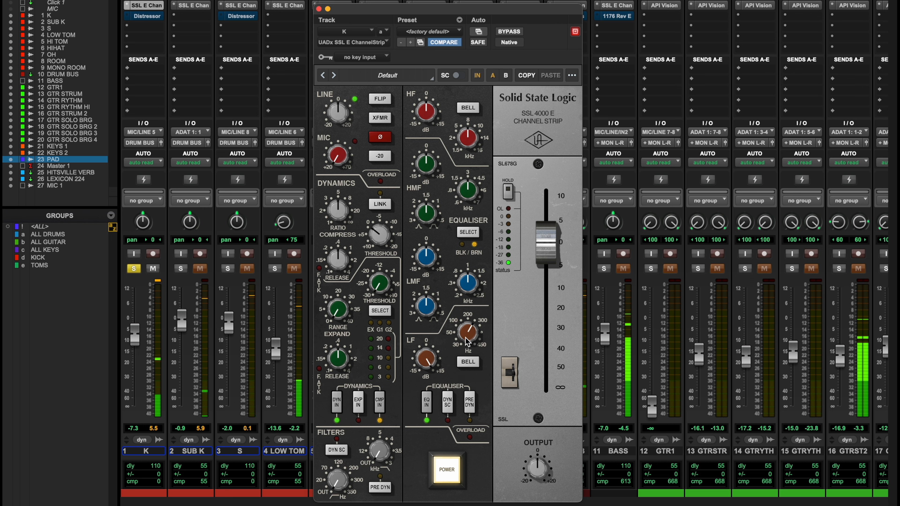
- Shape the K track's EQ by sweeping the LF frequency, cutting the LF gain slightly and giving the HMF a small boost
mouse_move(467, 343)
left_mouse_down()
mouse_move(470, 317)
mouse_move(466, 326)
left_mouse_up()
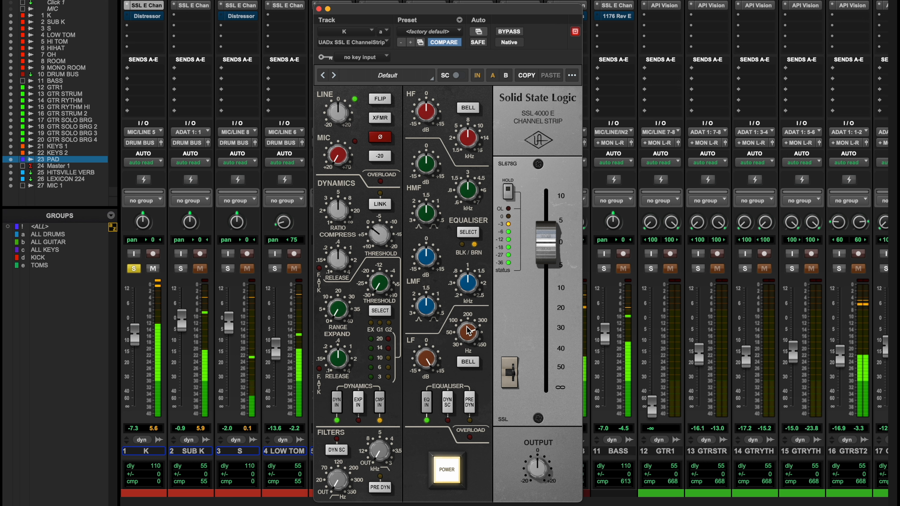
left_click_drag(425, 355, 414, 423)
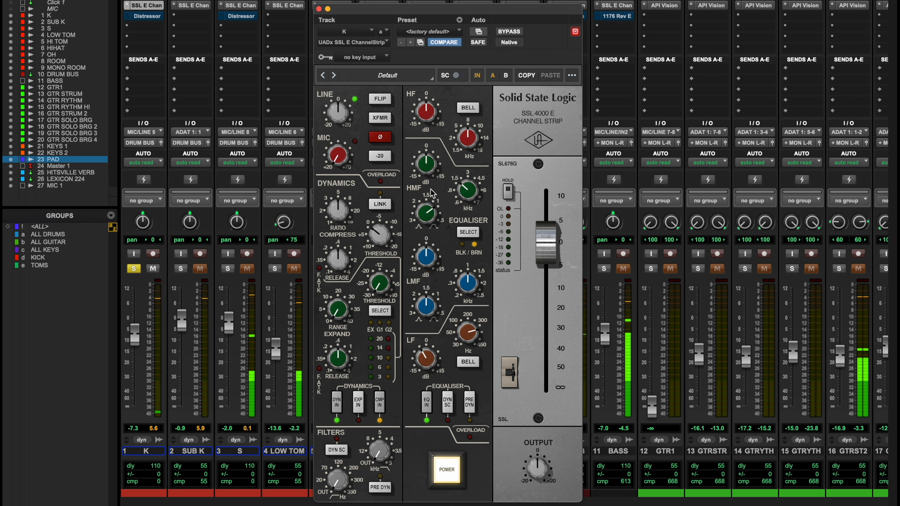
left_click_drag(429, 169, 433, 155)
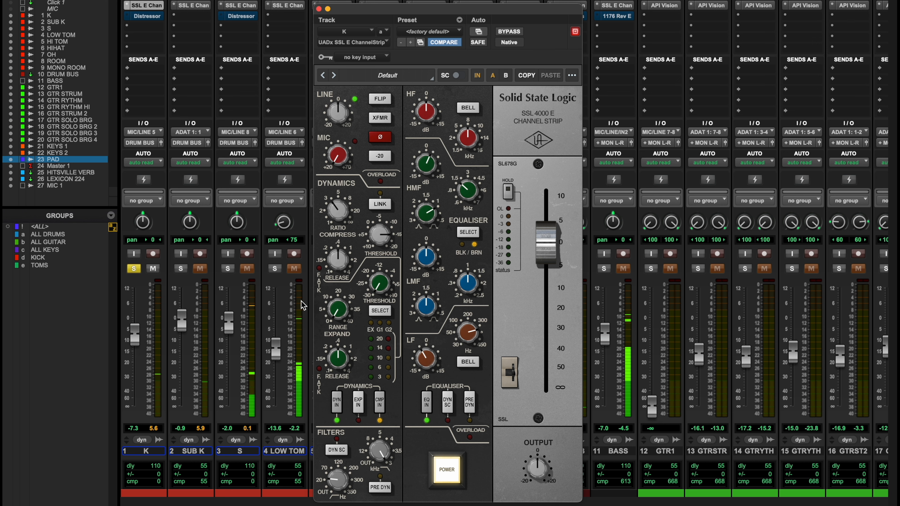
- Solo SUB K and set its SSL channel strip to compress with a lowered threshold and the EQ placed before the dynamics
left_click(180, 268)
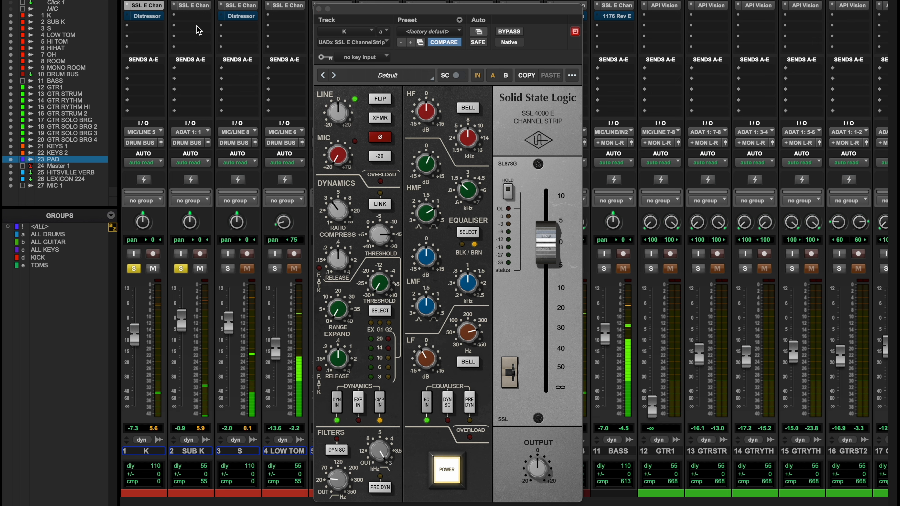
left_click(194, 7)
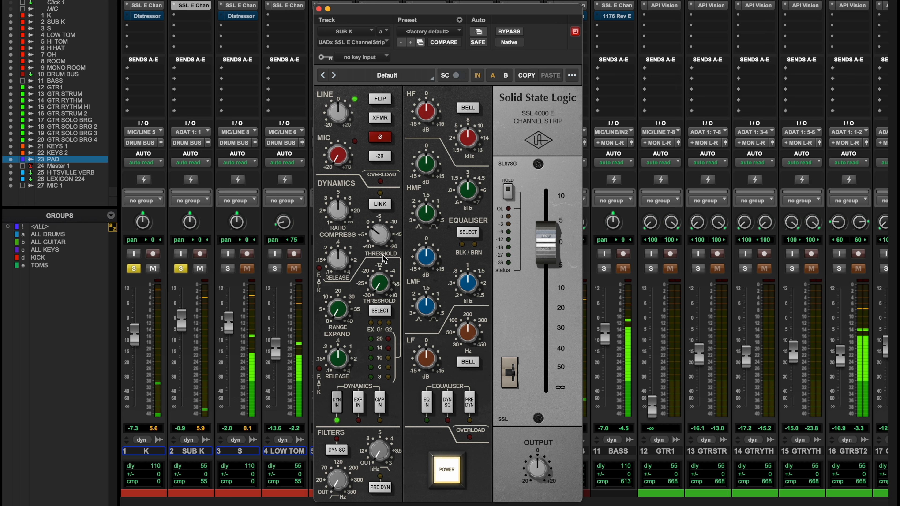
left_click_drag(380, 236, 397, 202)
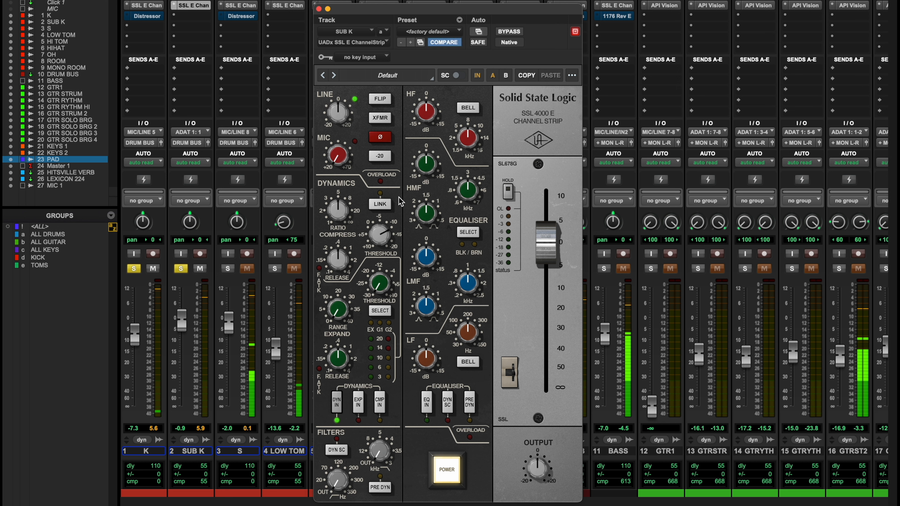
left_click(379, 401)
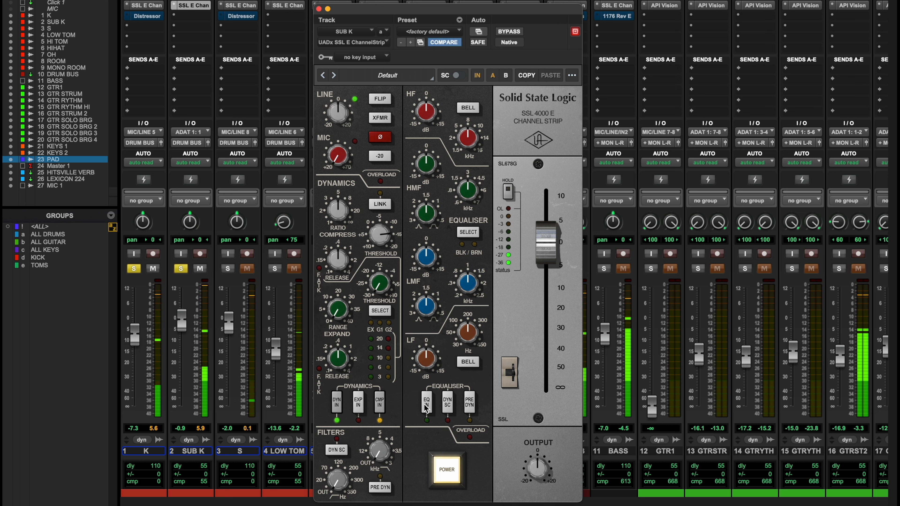
left_click(469, 402)
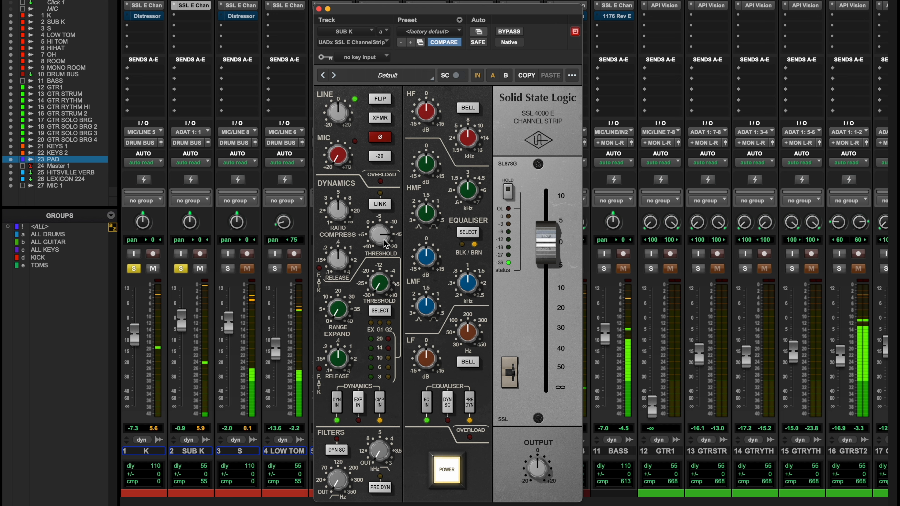
left_click_drag(384, 240, 384, 251)
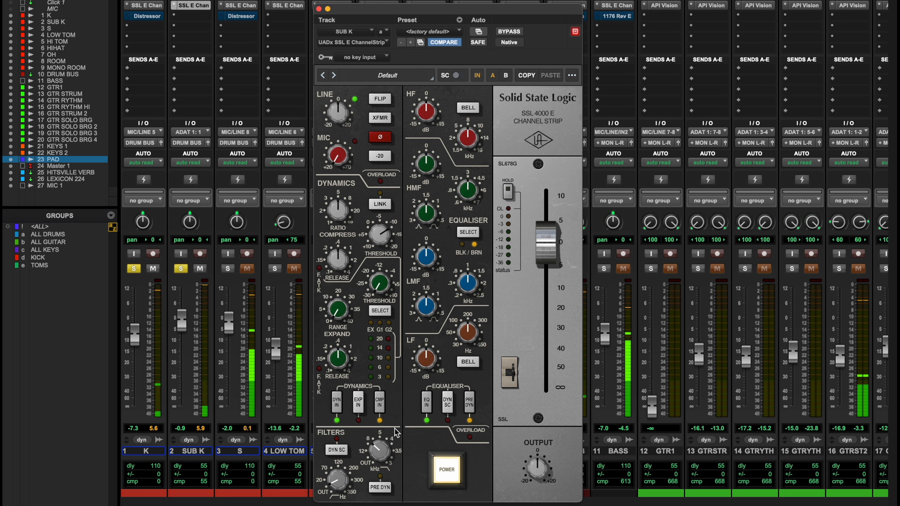
- Check the K channel strip, sweep the LF frequency on SUB K's equaliser and bring its LF gain down to near 0 dB
left_click(149, 5)
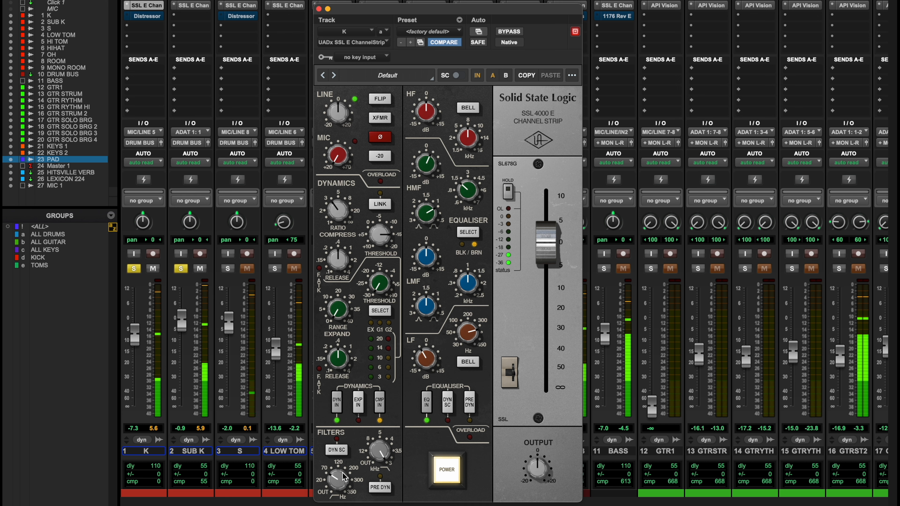
left_click(205, 7)
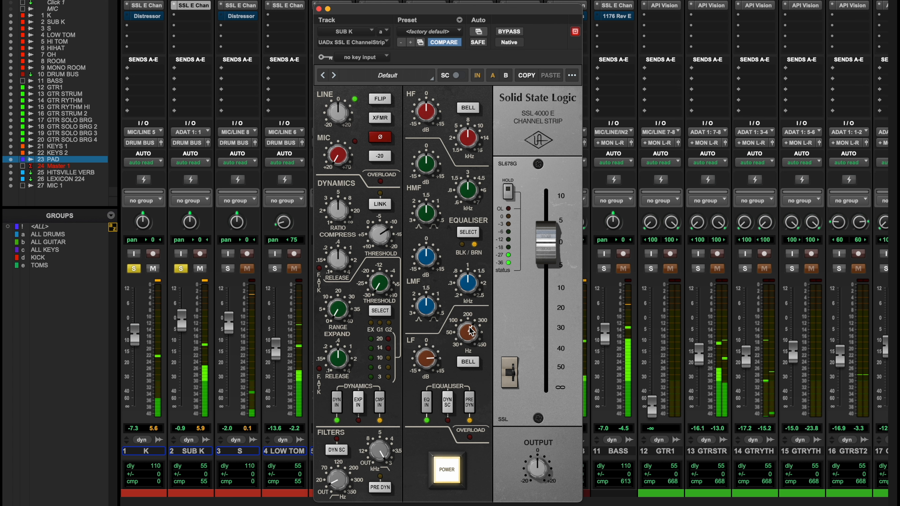
left_click_drag(461, 340, 473, 317)
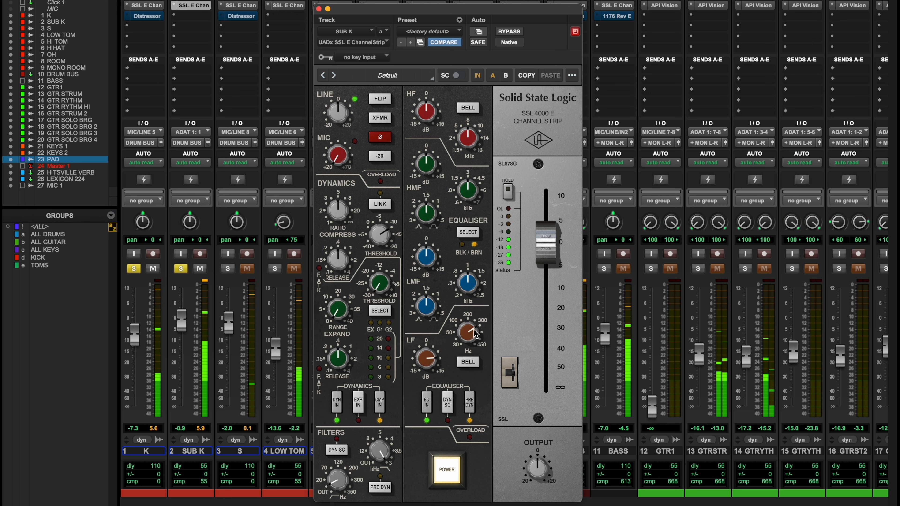
left_click_drag(475, 330, 473, 334)
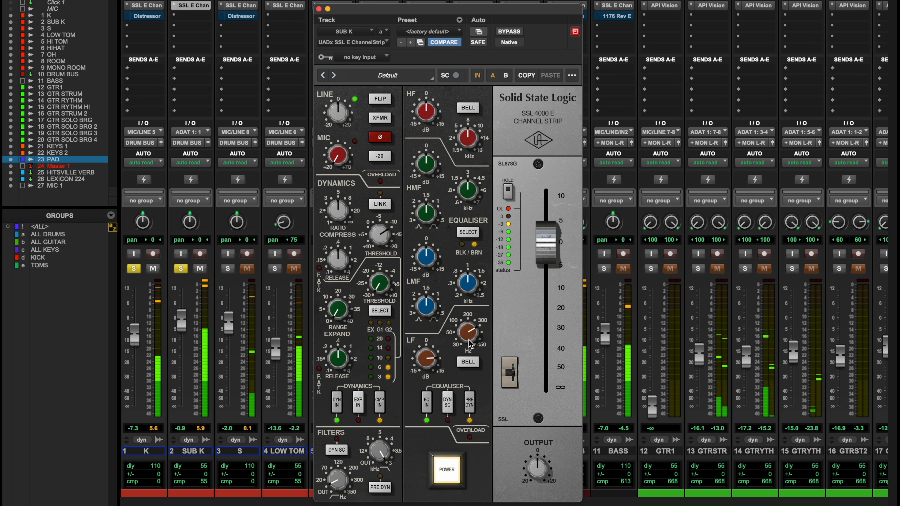
left_click_drag(432, 363, 425, 395)
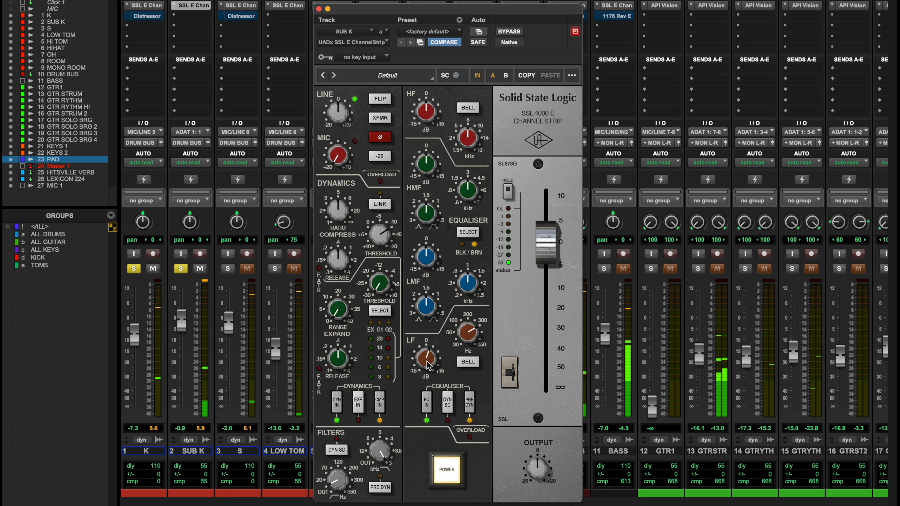
- Cut the LMF gain slightly and lower the LMF frequency on SUB K's channel strip
mouse_move(427, 248)
left_mouse_down()
mouse_move(434, 236)
mouse_move(460, 302)
mouse_move(439, 259)
left_mouse_up()
left_click_drag(465, 289, 466, 283)
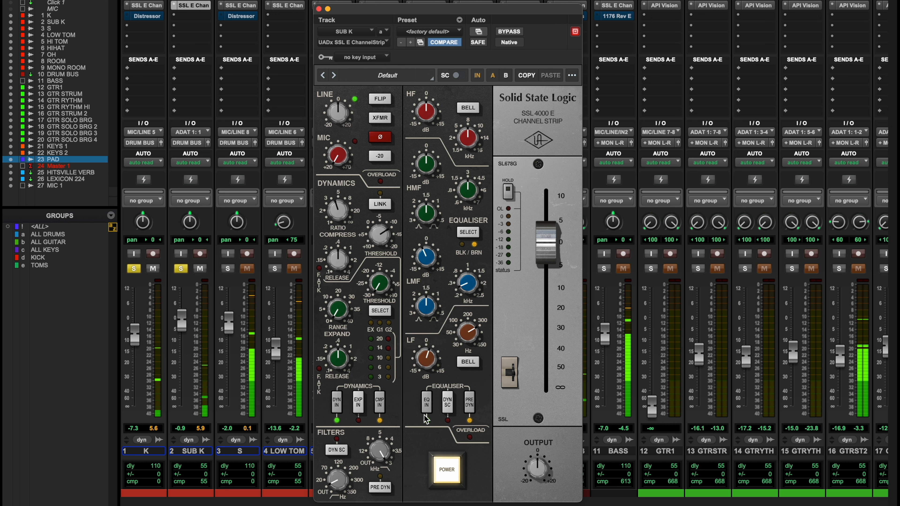
key("space")
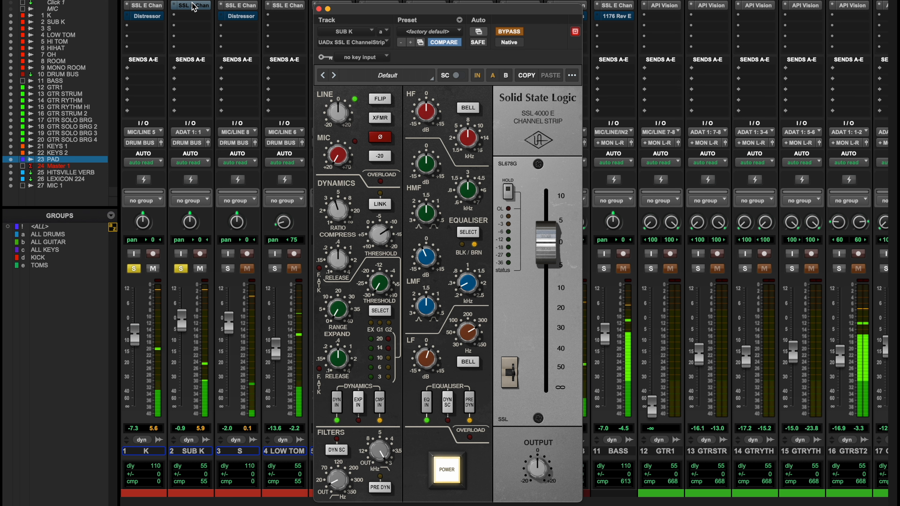
- Compare the SUB K and K channel strips bypassed and active during playback, and close the plug-in window
left_click(193, 6, "super")
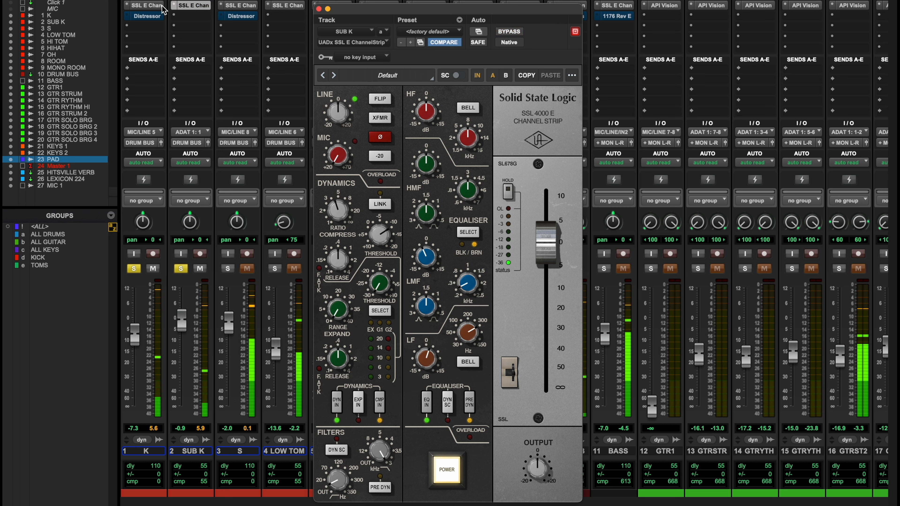
left_click(149, 7, "super")
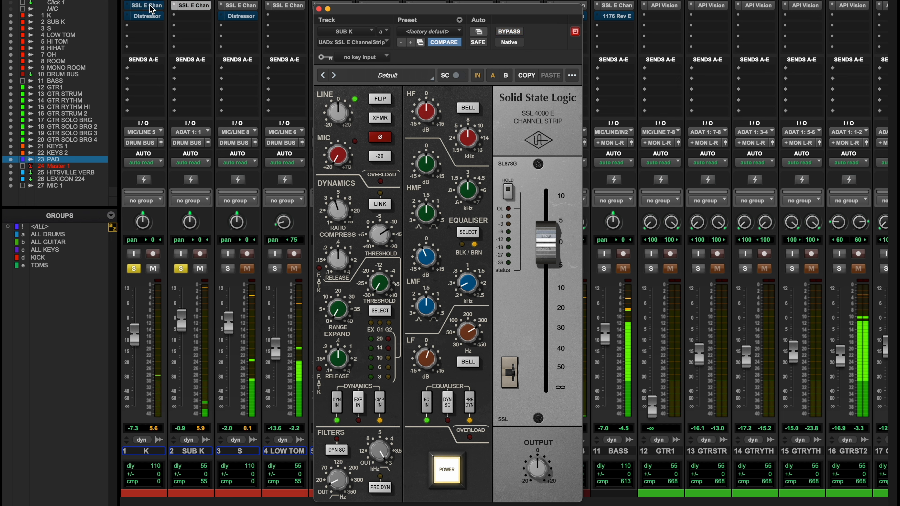
left_click(150, 6, "super")
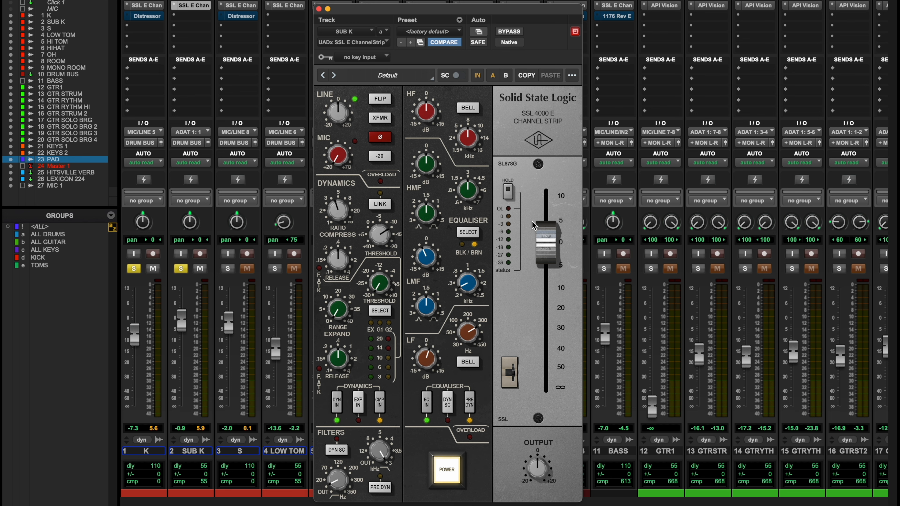
left_click(319, 9)
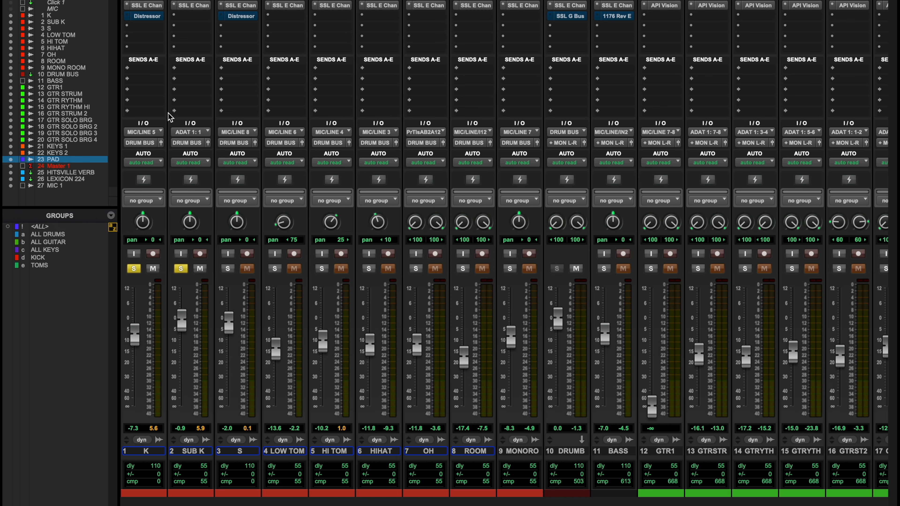
- Open the K track's Distressor and cycle its audio distortion modes round to Dist 3
left_click(154, 18)
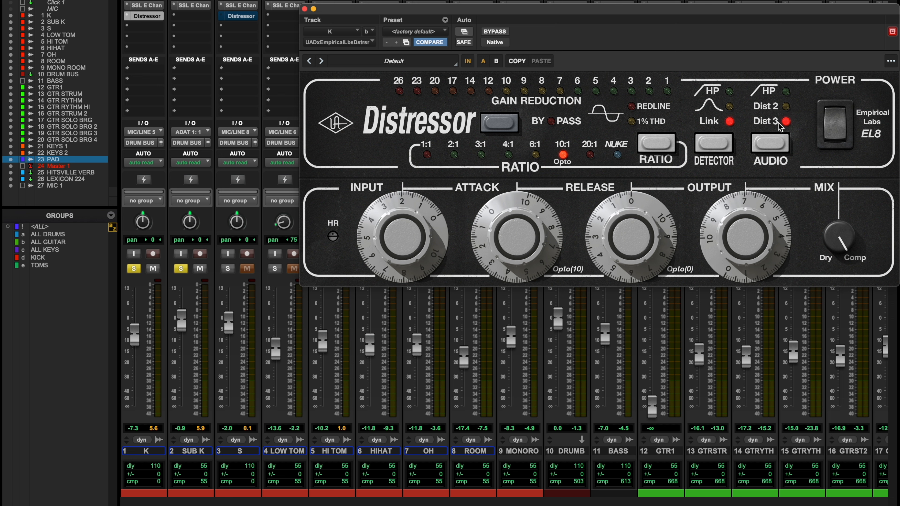
left_click(776, 146)
left_click(785, 149)
left_click(784, 150)
left_click(784, 149)
left_click(784, 150)
left_click(784, 150)
- Play the session and set the K track's Distressor input to about 5 and output to about 6
key("space")
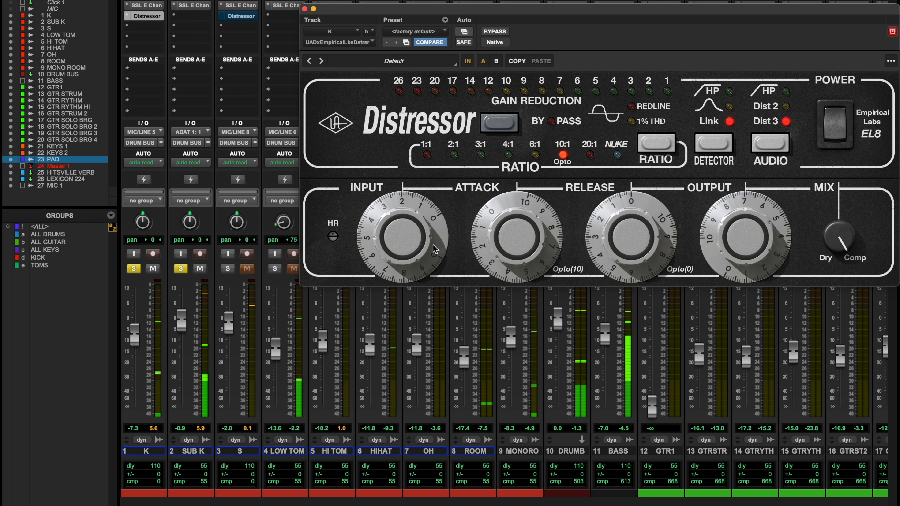
left_click_drag(415, 259, 418, 231)
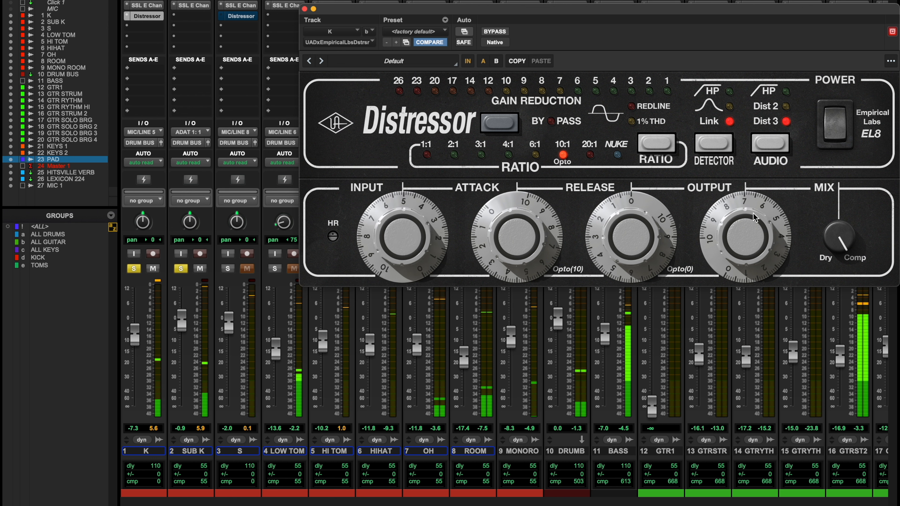
left_click_drag(749, 227, 752, 230)
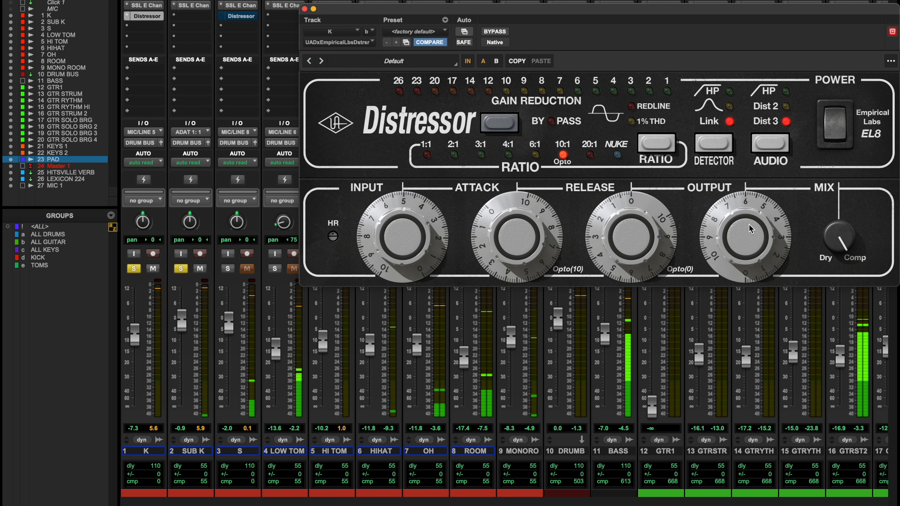
- Mute SUB K and compare the K track with its Distressor bypassed and active
left_click(495, 32)
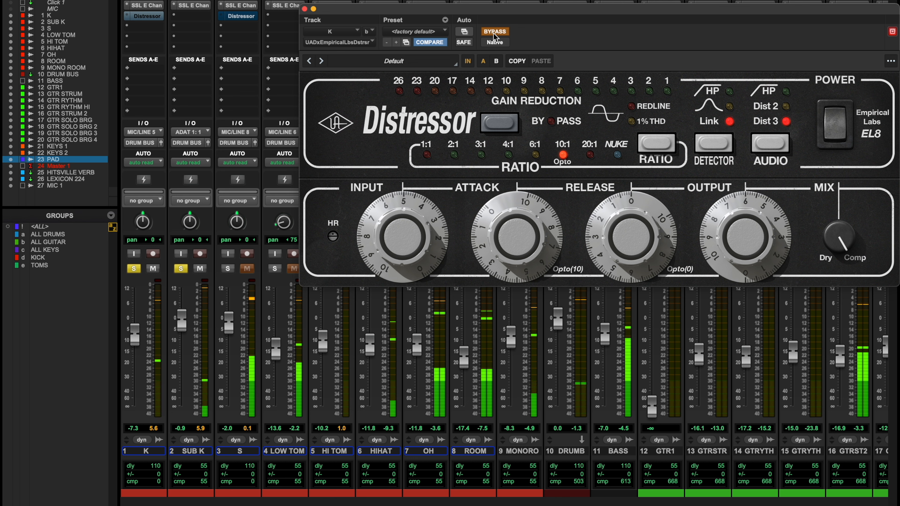
left_click(495, 32)
left_click(200, 271)
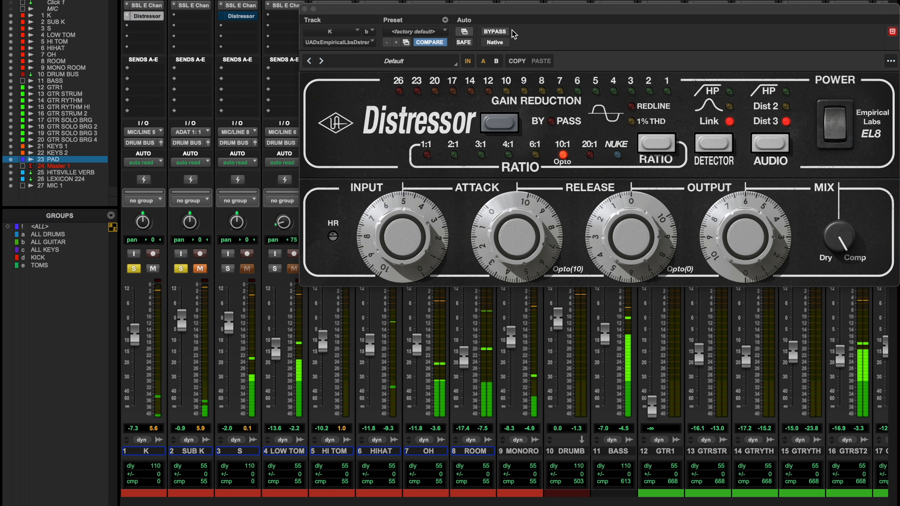
left_click(495, 31)
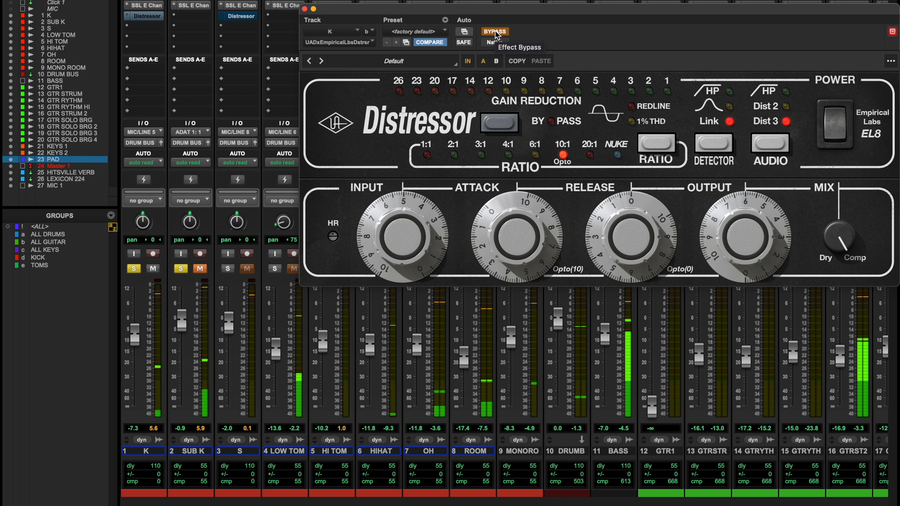
left_click(495, 32)
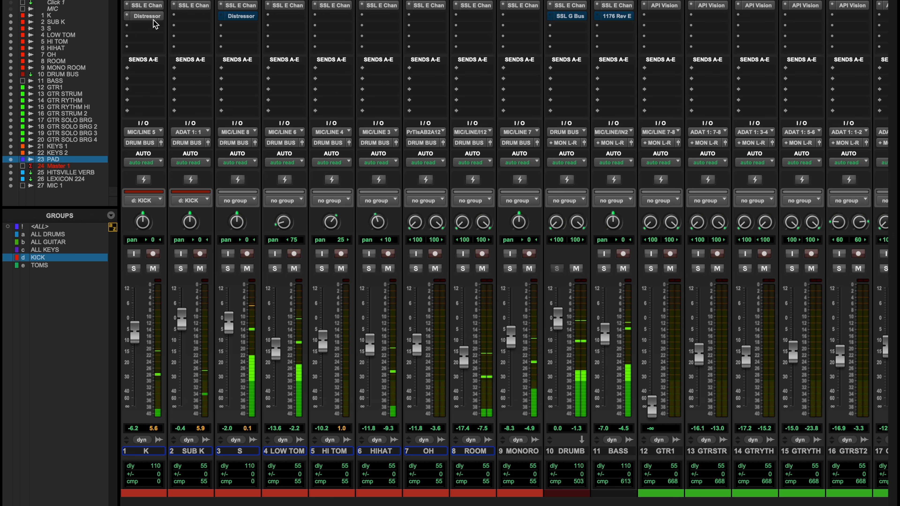
- Bypass the Distressor on the S track during playback and open that track's SSL E Channel Strip
left_click_drag(160, 16, 249, 20)
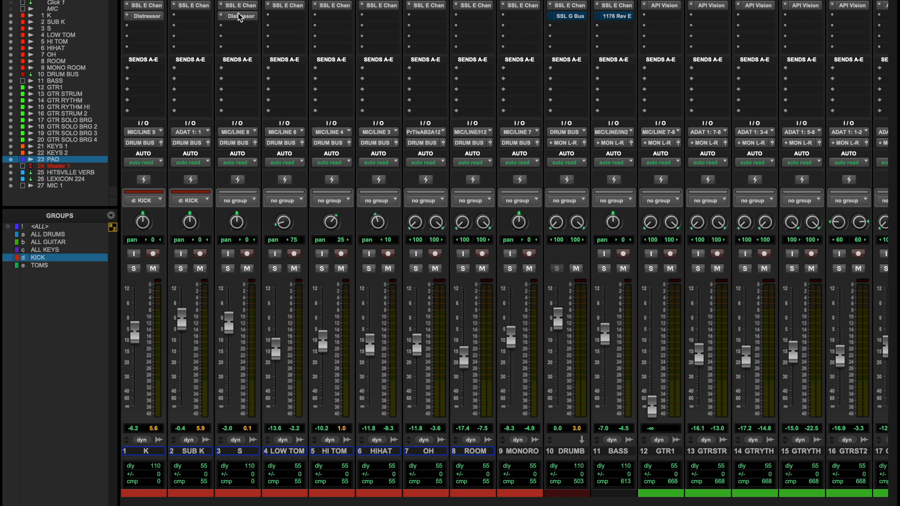
key("space")
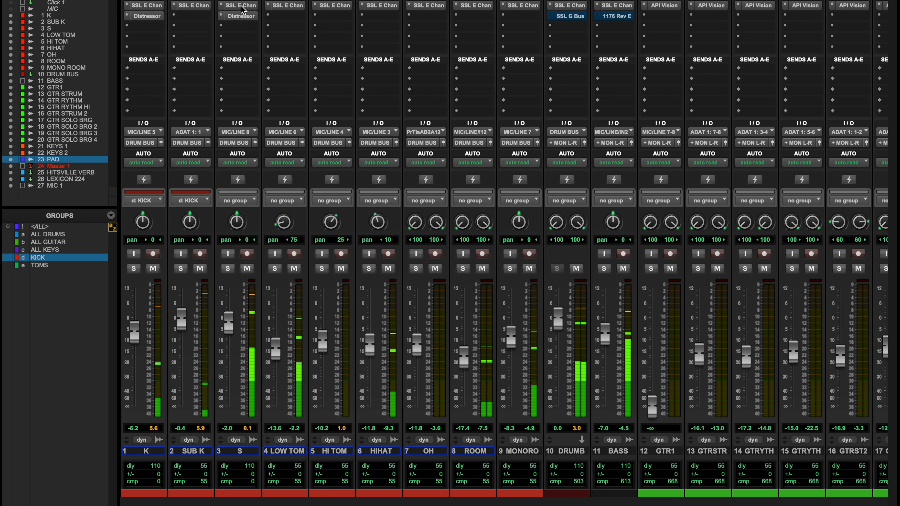
left_click(241, 16)
left_click(241, 5)
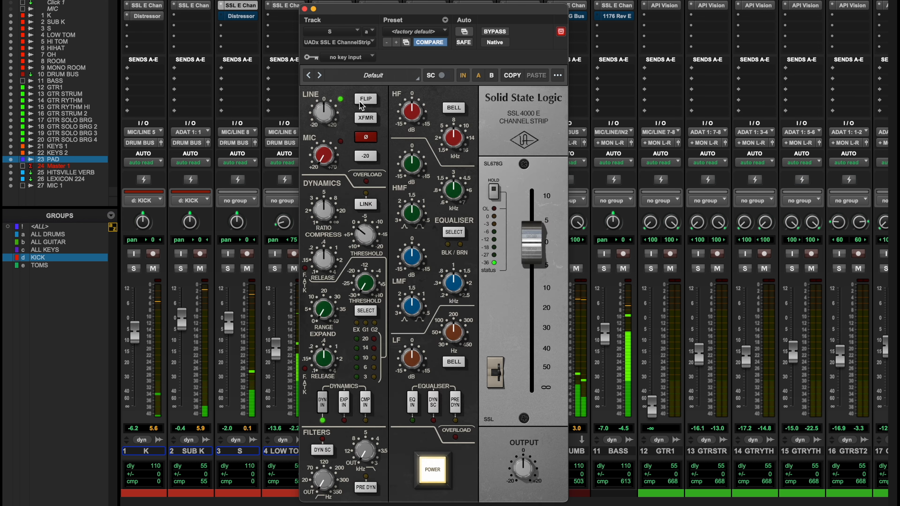
- Engage the S channel strip's compressor with fast attack and shortest release, adjust its threshold and ratio, and switch in the brown EQ pre-dynamics
left_click(366, 403)
left_click(414, 406)
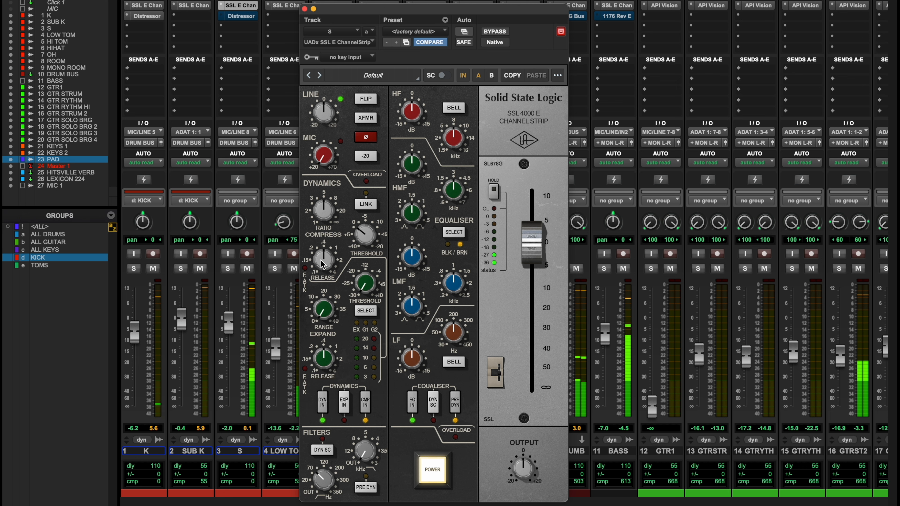
left_click_drag(367, 241, 386, 210)
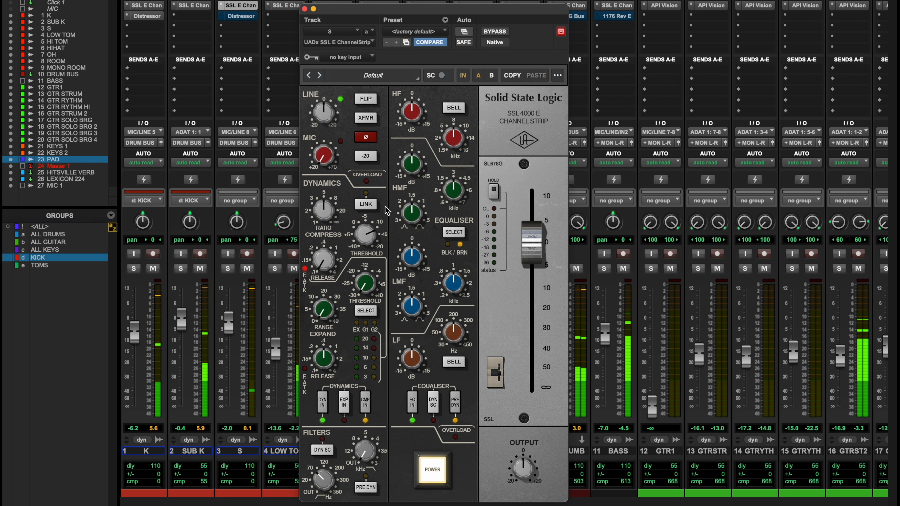
left_click_drag(326, 204, 323, 215)
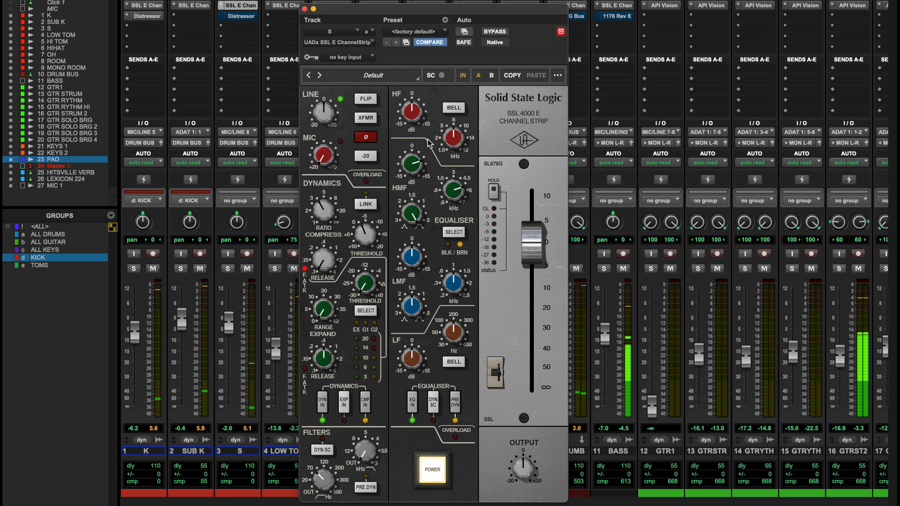
- Boost the HMF band and cut the LF band in the S channel strip's EQ, and solo the track to audition it
mouse_move(421, 171)
left_mouse_down()
mouse_move(424, 159)
mouse_move(422, 191)
mouse_move(421, 164)
left_mouse_up()
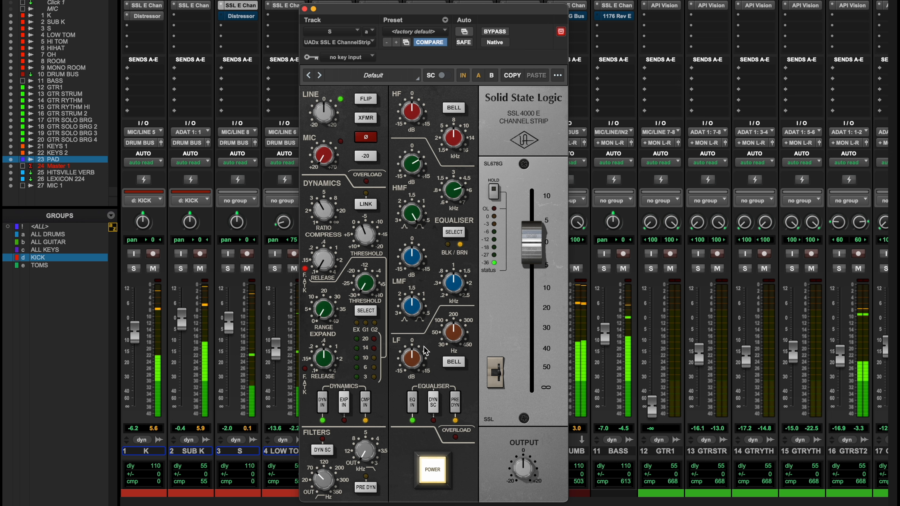
left_click_drag(419, 351, 452, 368)
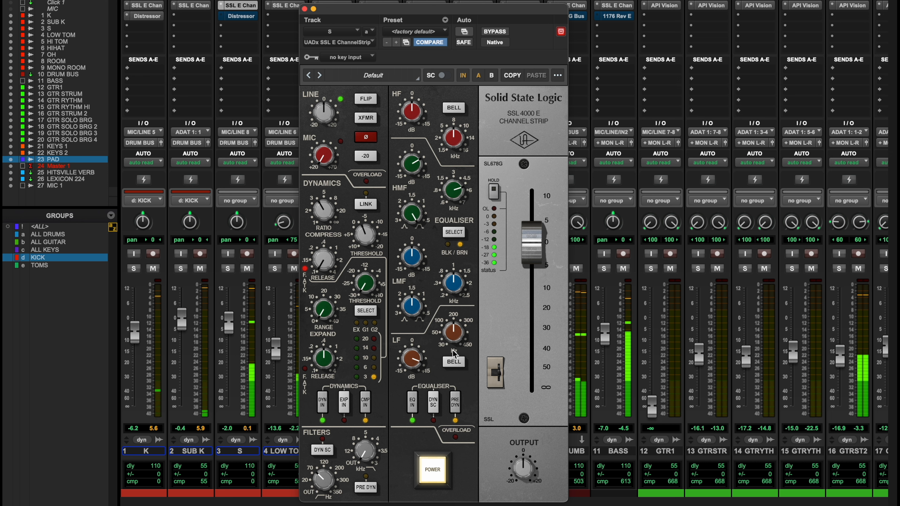
left_click_drag(422, 356, 424, 410)
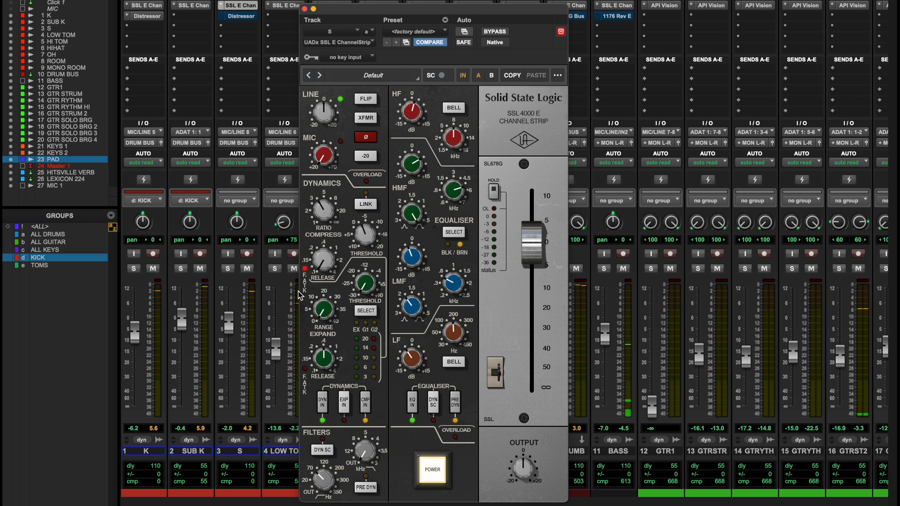
left_click(227, 269)
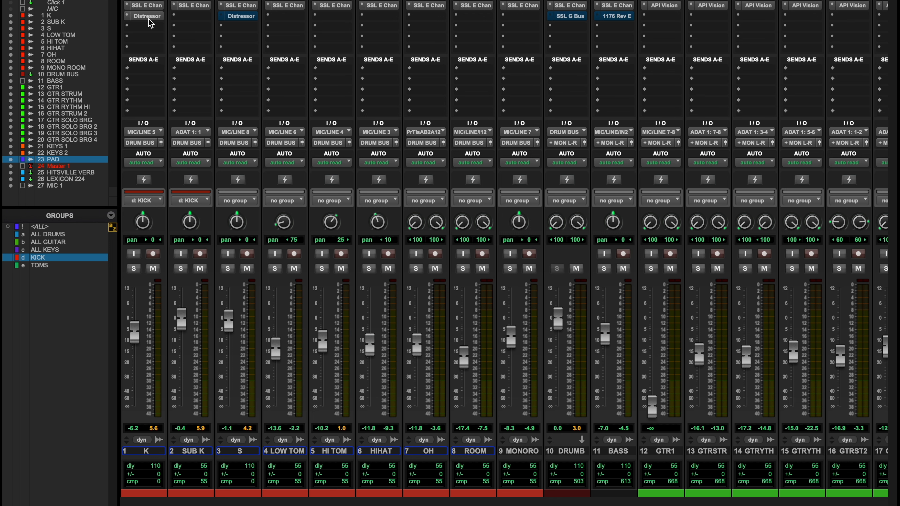
- Copy the K track's Distressor to the S track and, during playback, set its input and output to about 6
left_click_drag(137, 17, 234, 18)
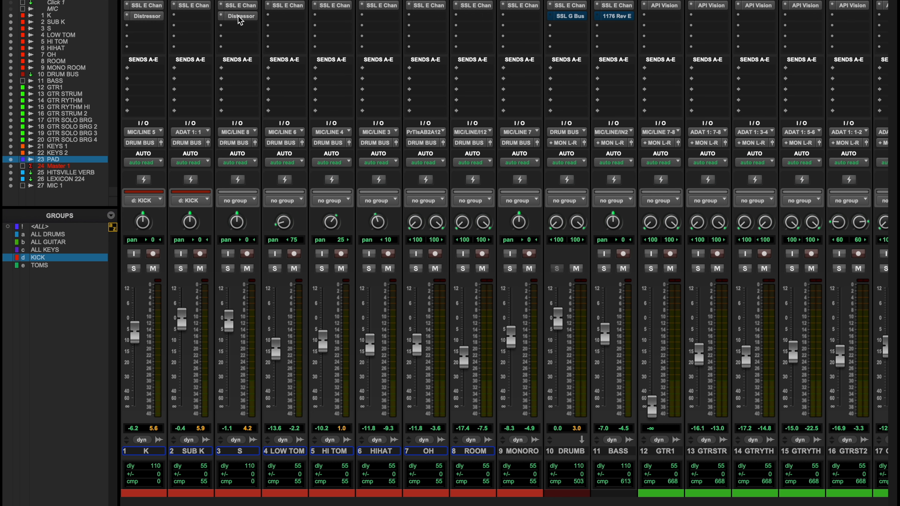
left_click(237, 16)
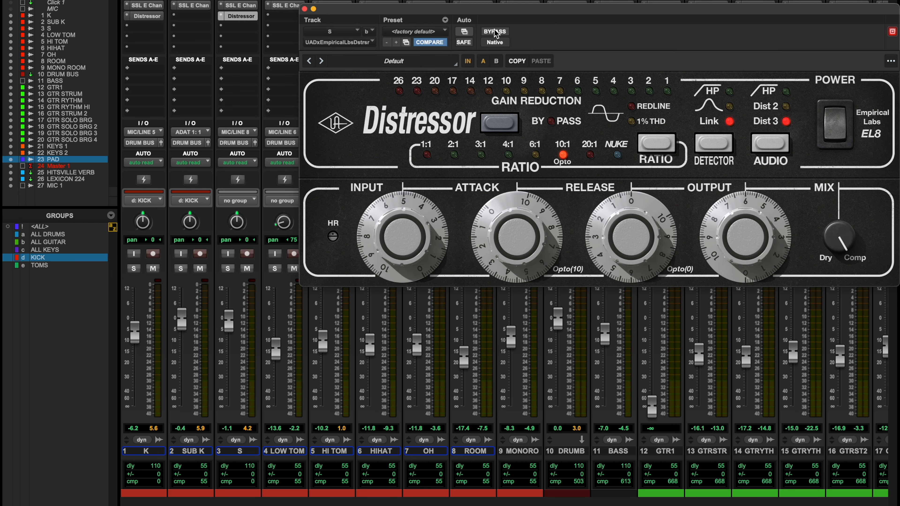
key("space")
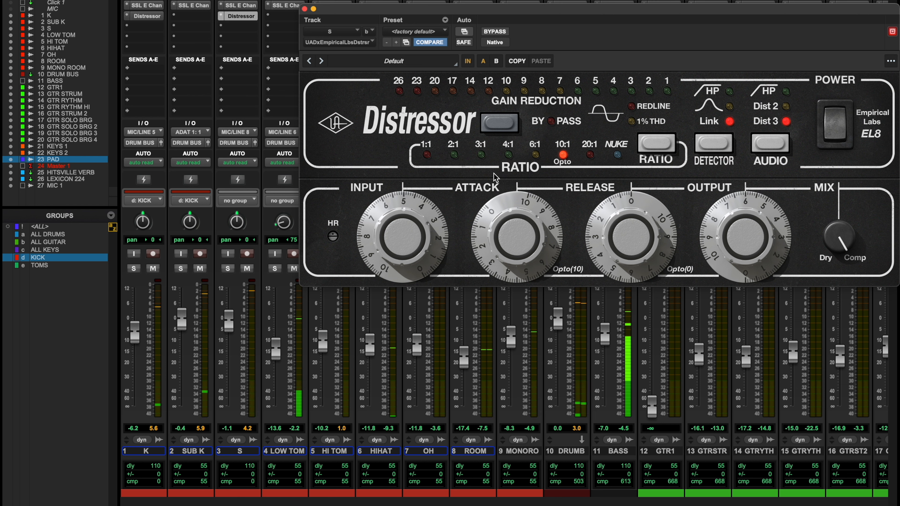
left_click_drag(408, 263, 409, 254)
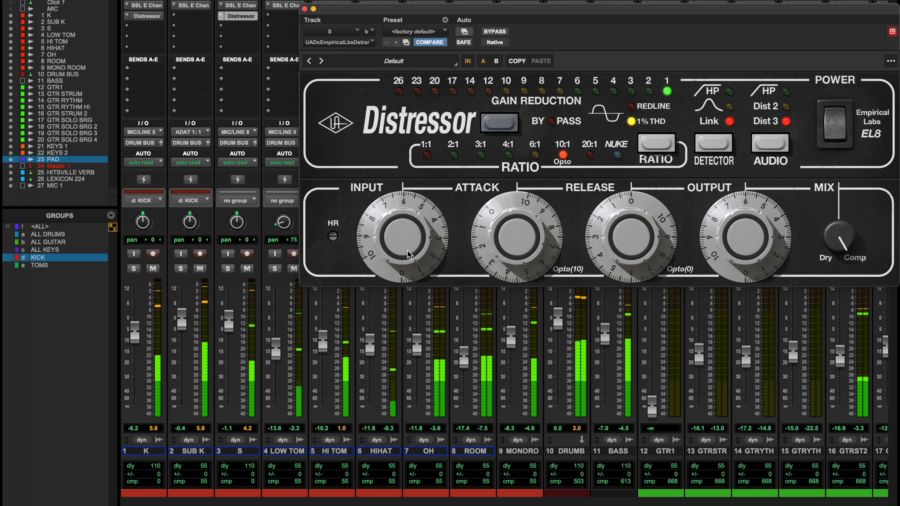
left_click_drag(722, 248, 736, 237)
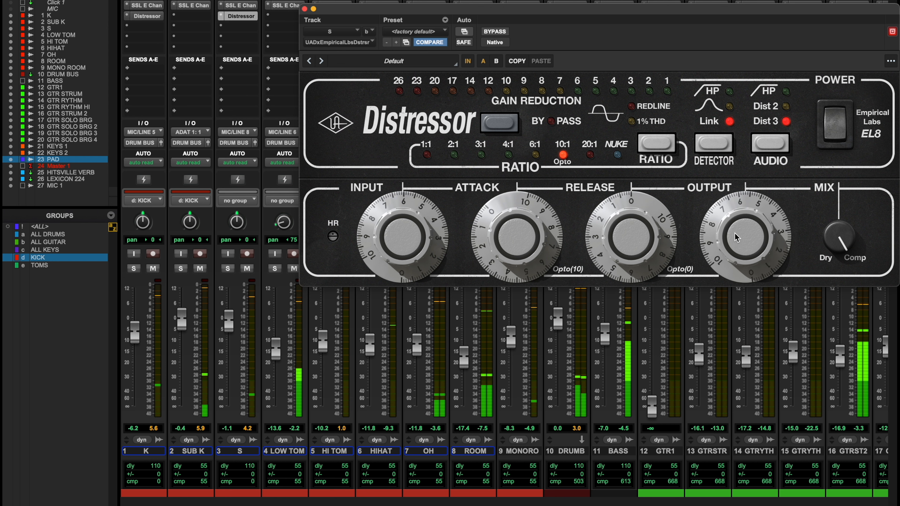
- Try heavy compression on the S Distressor with NUKE and 4:1 ratios, input about 10, output about 4, attack 0 and release 0
left_click(614, 156)
left_click_drag(418, 243, 416, 213)
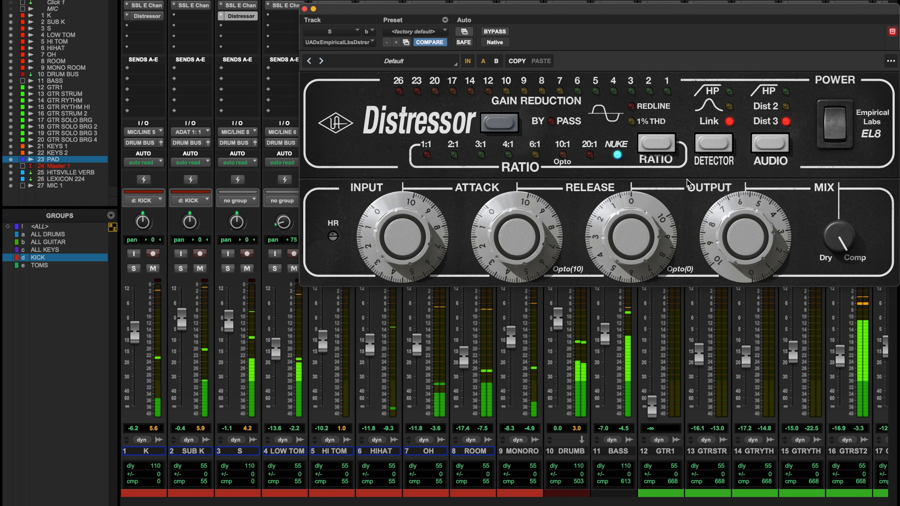
left_click_drag(743, 245, 746, 253)
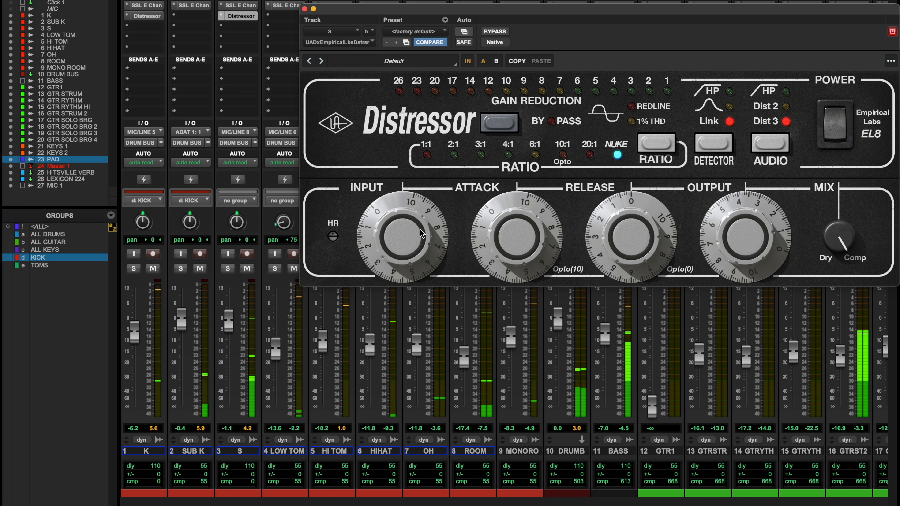
left_click(508, 154)
left_click_drag(529, 249, 531, 456)
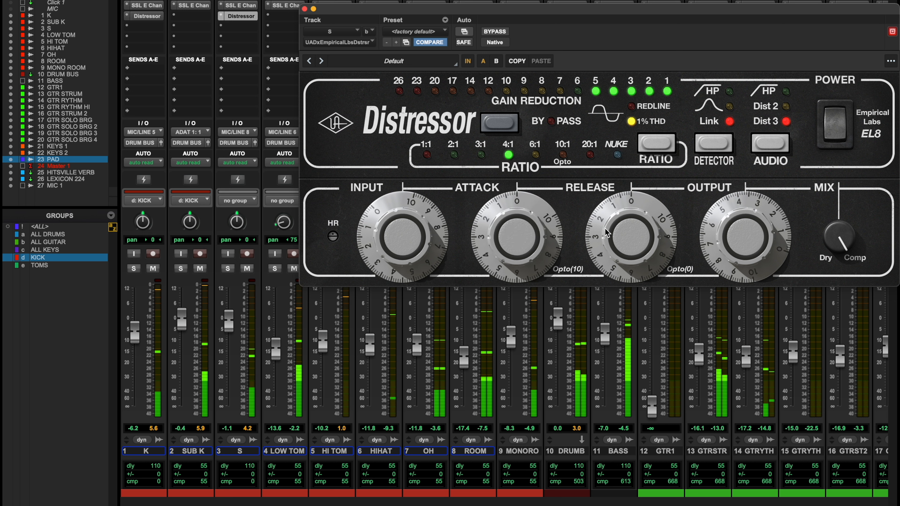
left_click_drag(607, 231, 697, 60)
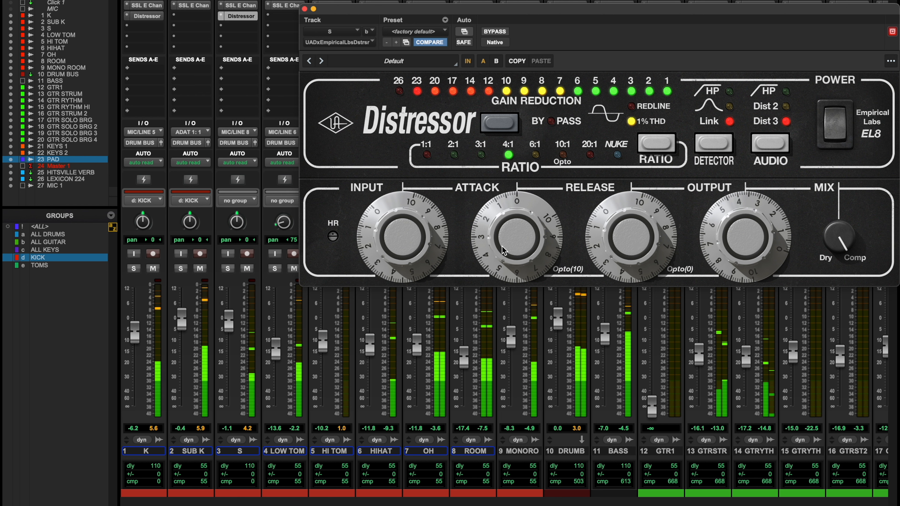
- Set the S Distressor's ratio to NUKE, raise its output and blend the mix halfway between Dry and Comp
left_click(617, 155)
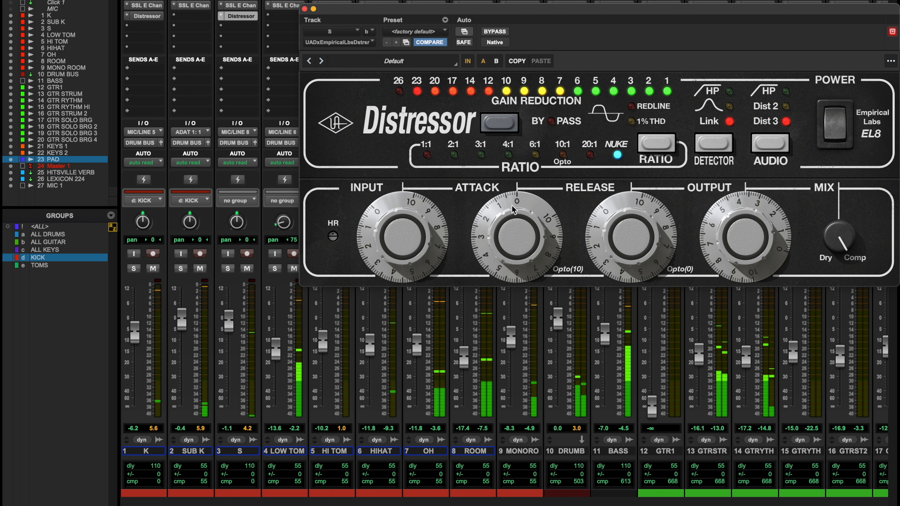
left_click_drag(737, 273, 742, 177)
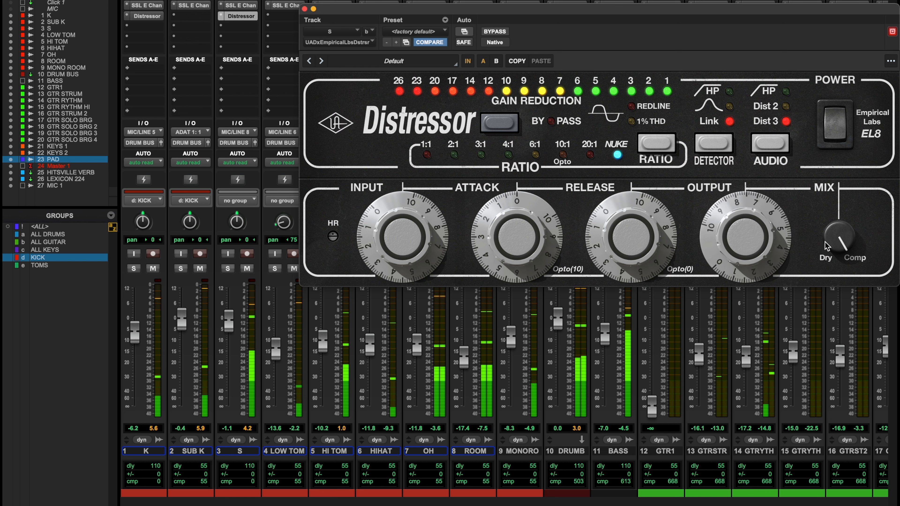
left_click_drag(844, 235, 840, 295)
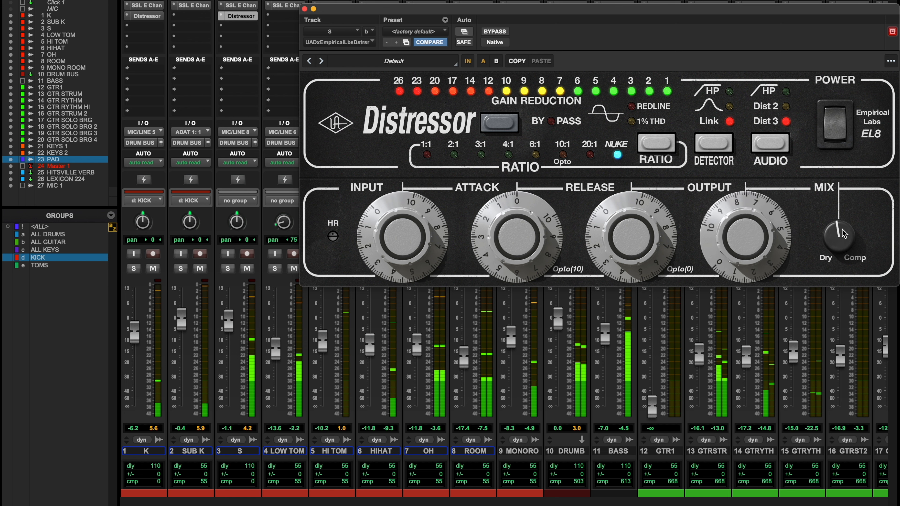
mouse_move(842, 229)
left_mouse_down()
mouse_move(844, 251)
mouse_move(846, 229)
left_mouse_up()
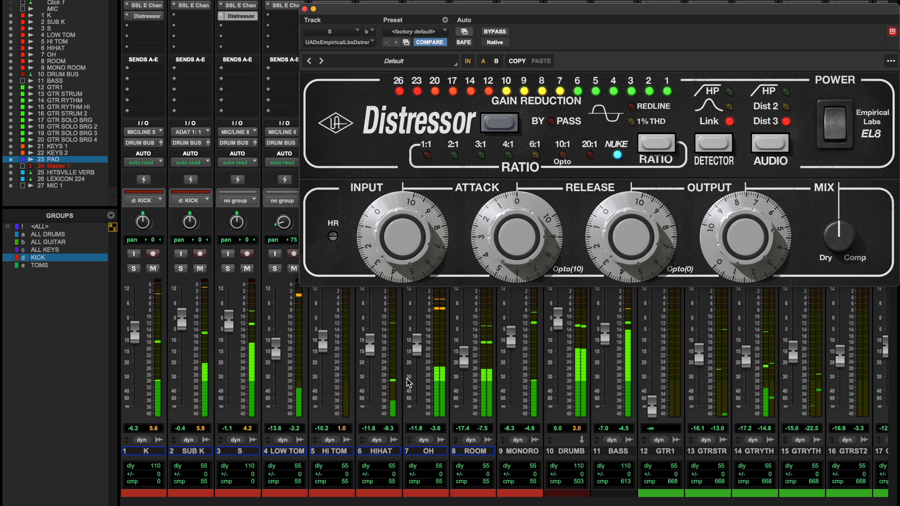
- Solo the S track, compare its Distressor bypassed and active, and unsolo the track
left_click(228, 269)
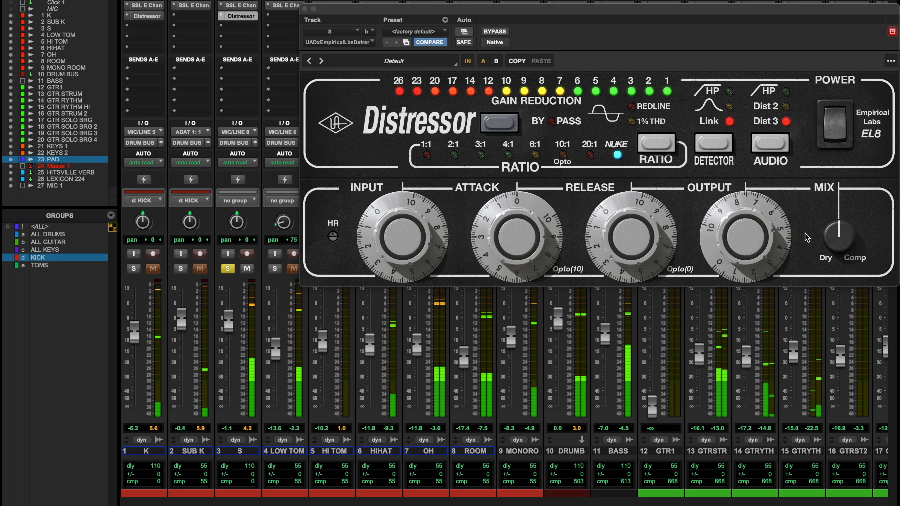
left_click(495, 32)
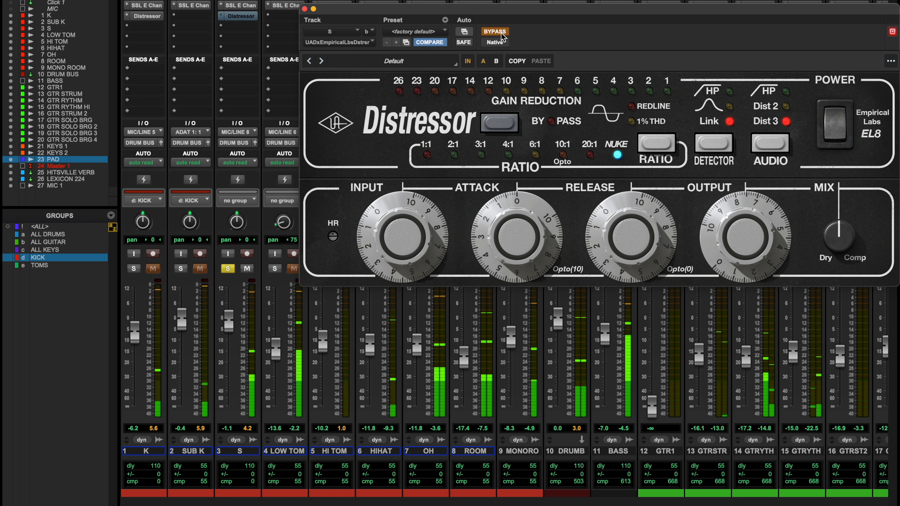
left_click(502, 34)
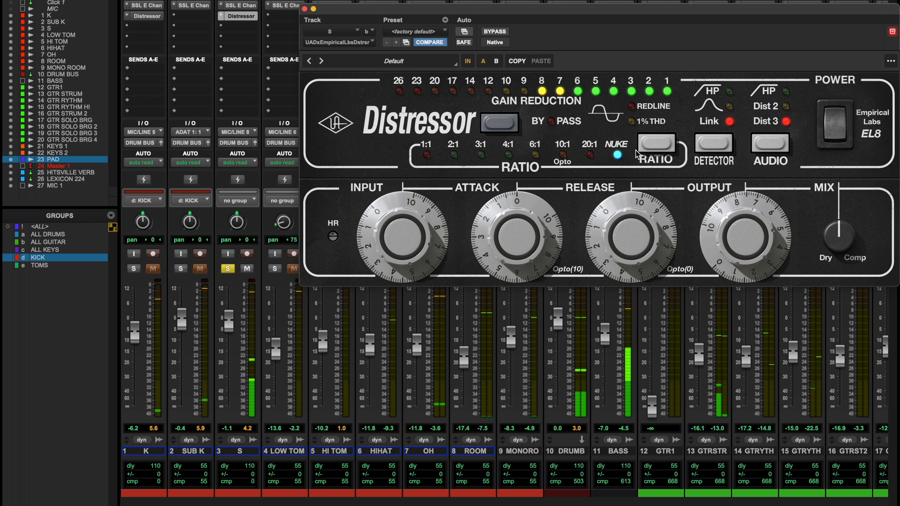
left_click(232, 268)
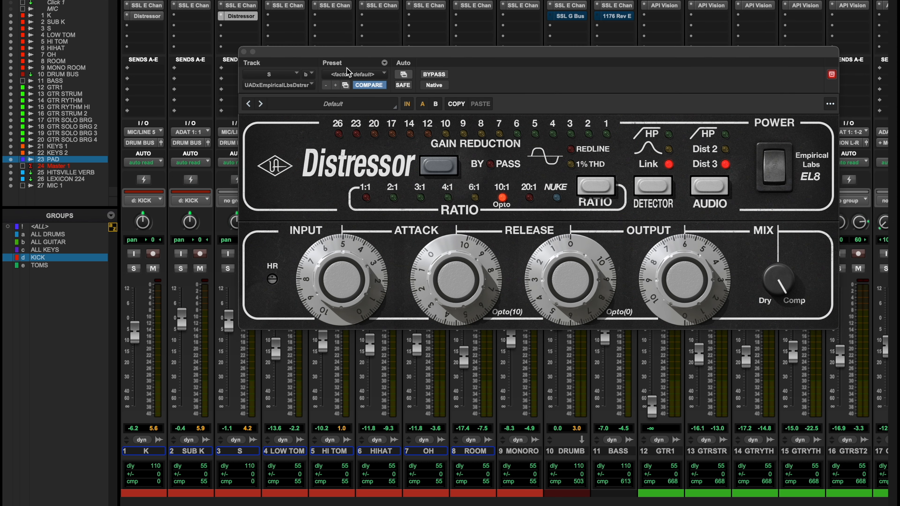
- Play the session and set the S track's Distressor input to about 4.5 and output to about 6
key("space")
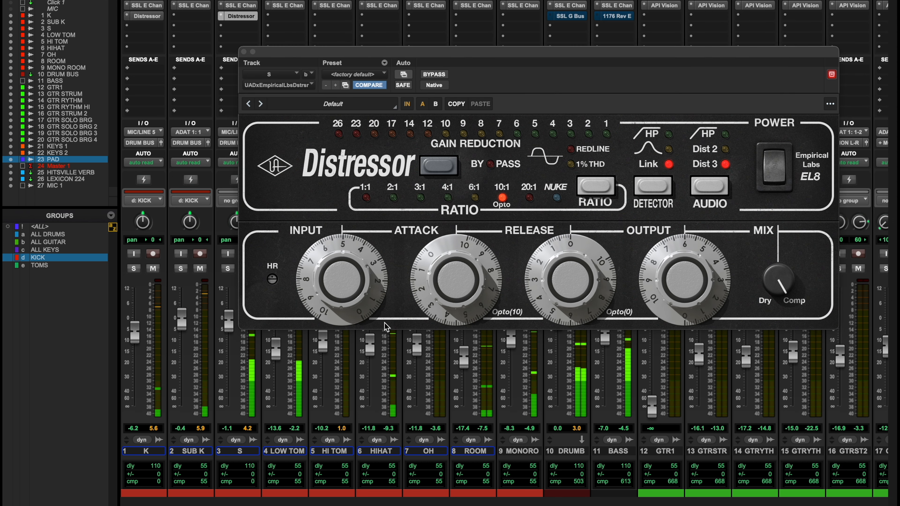
left_click_drag(366, 312, 362, 322)
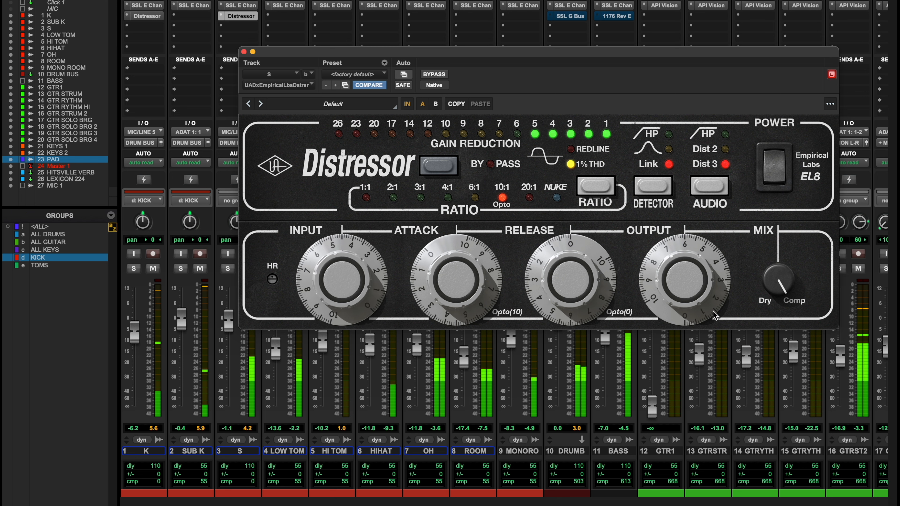
left_click_drag(714, 314, 692, 300)
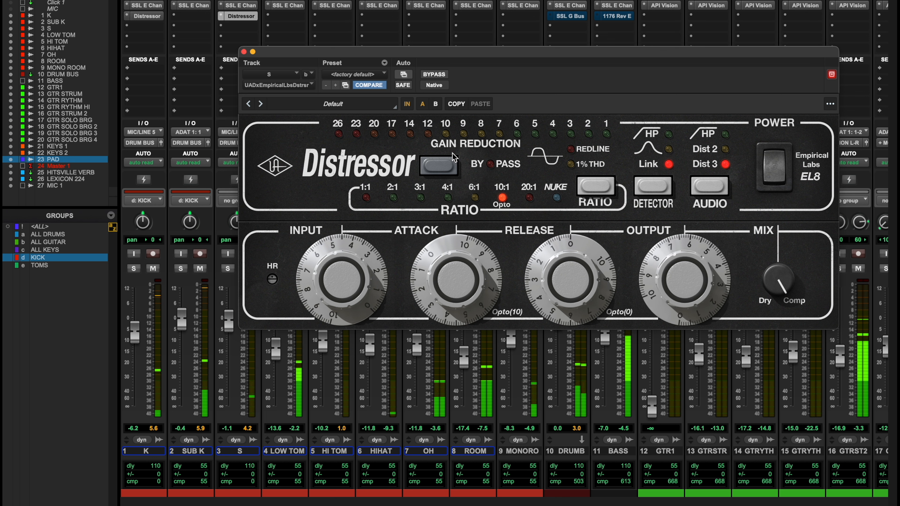
- Compare the S track with its Distressor bypassed and active, fine-tuning the Distressor's output to match levels
left_click(439, 166)
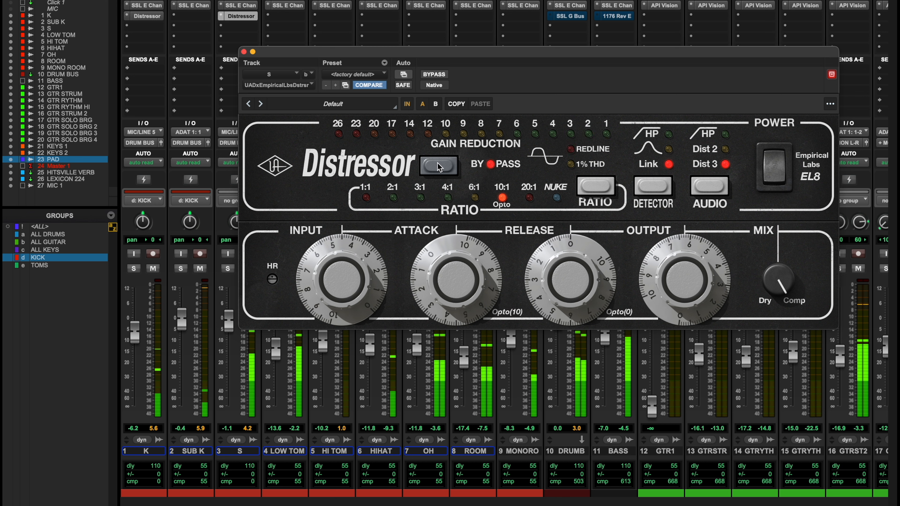
left_click(439, 167)
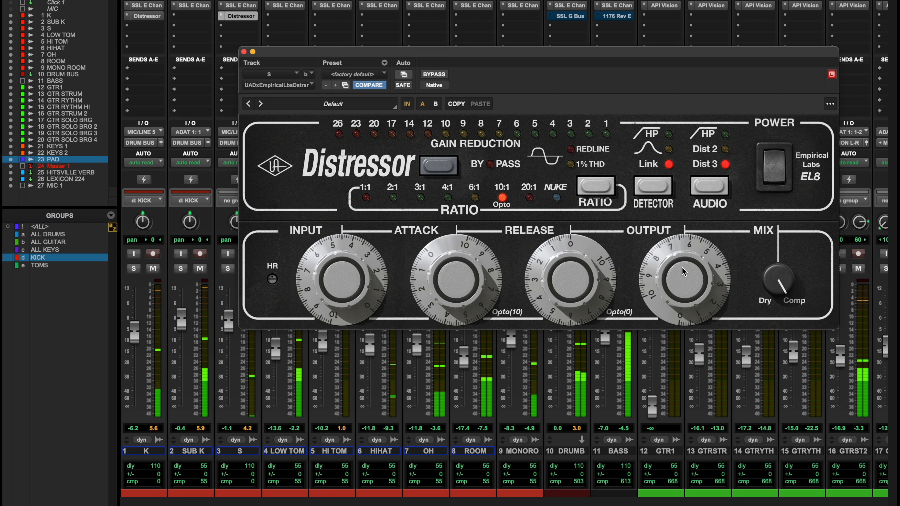
left_click_drag(683, 272, 683, 283)
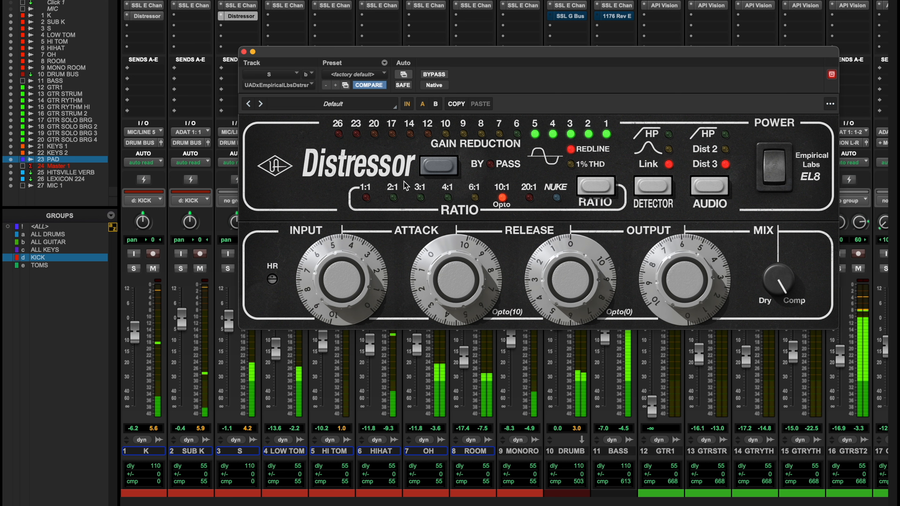
left_click(439, 167)
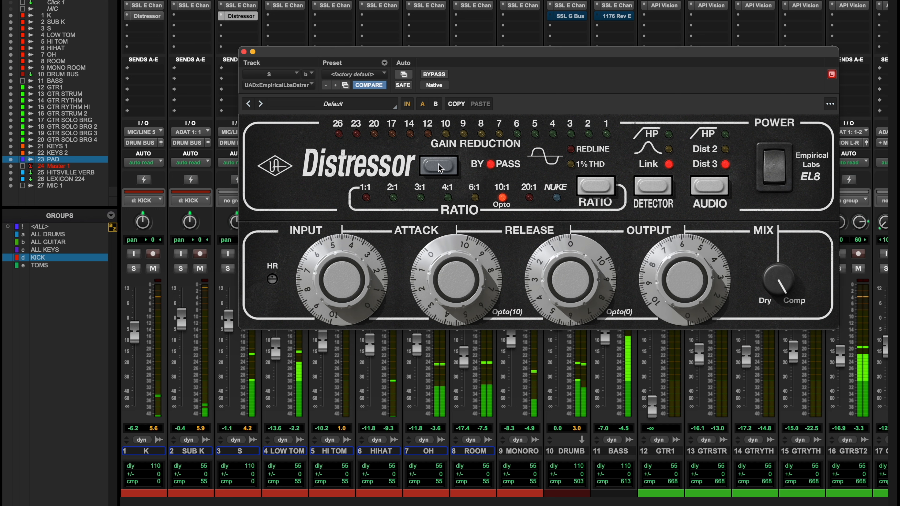
left_click(438, 167)
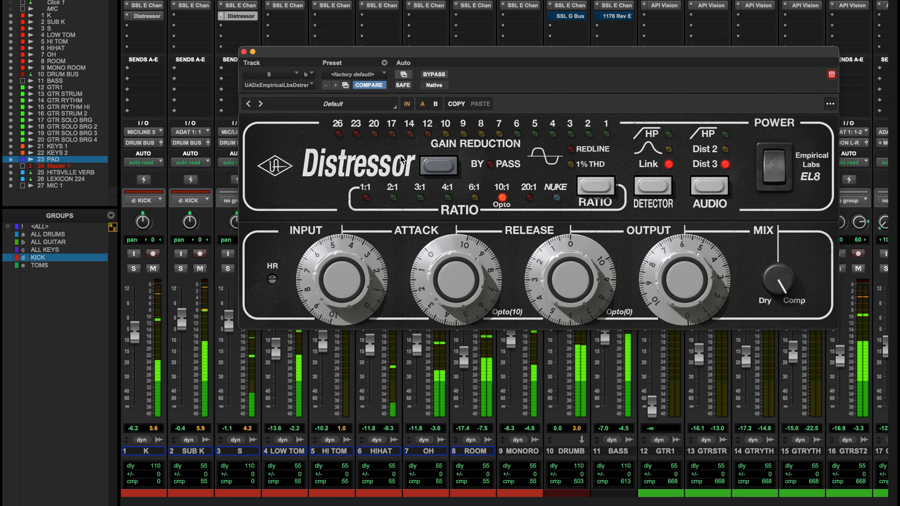
- Close the S Distressor, open the LOW TOM track's SSL E Channel Strip clear of the track's controls, and solo LOW TOM
left_click(244, 51)
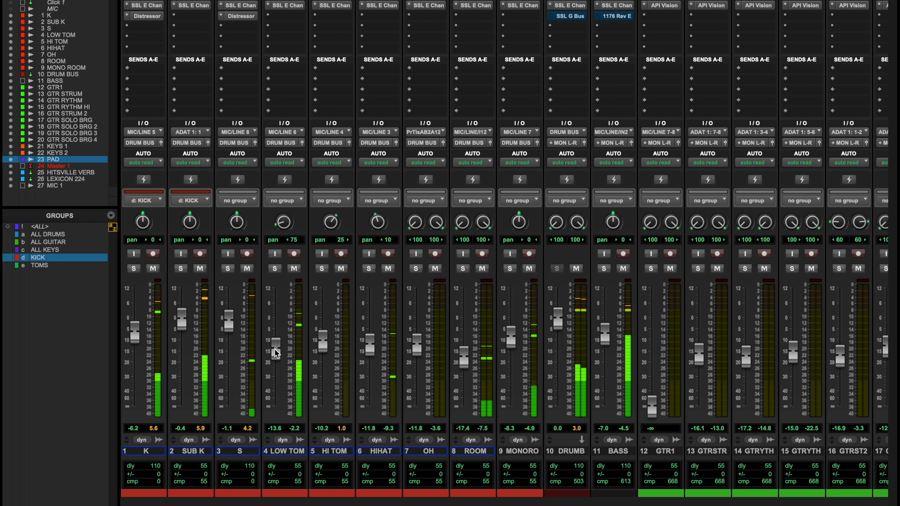
left_click(282, 6)
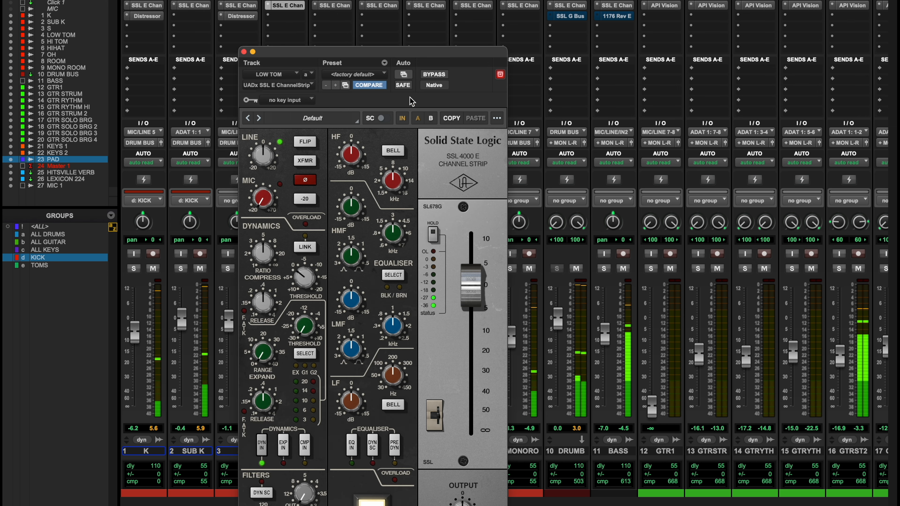
left_click_drag(393, 52, 522, 14)
left_click(274, 269)
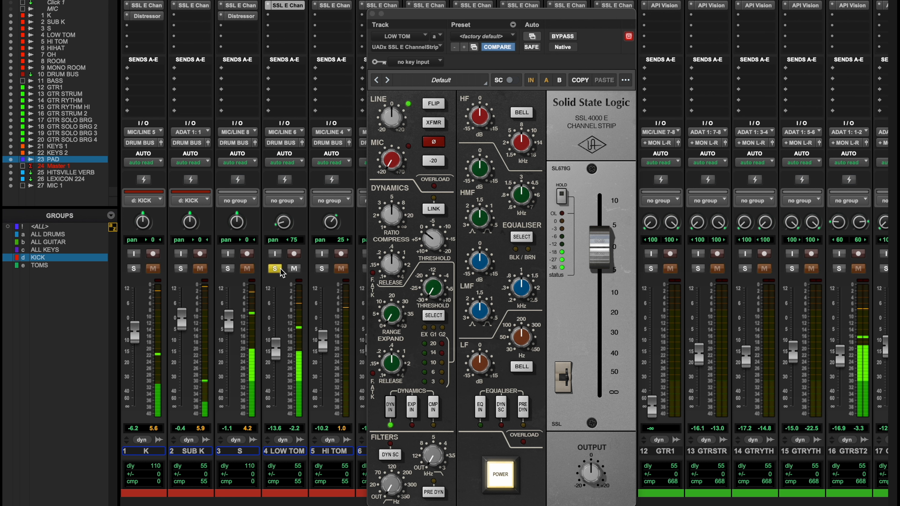
- Boost the LF band on LOW TOM's channel strip and engage its EQ, pre-dynamics routing and compressor
left_click_drag(484, 370, 488, 351)
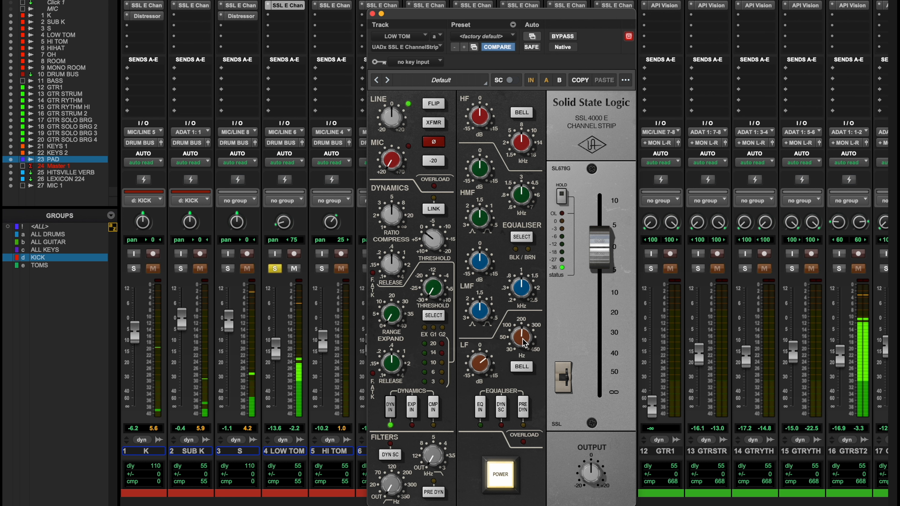
left_click(480, 407)
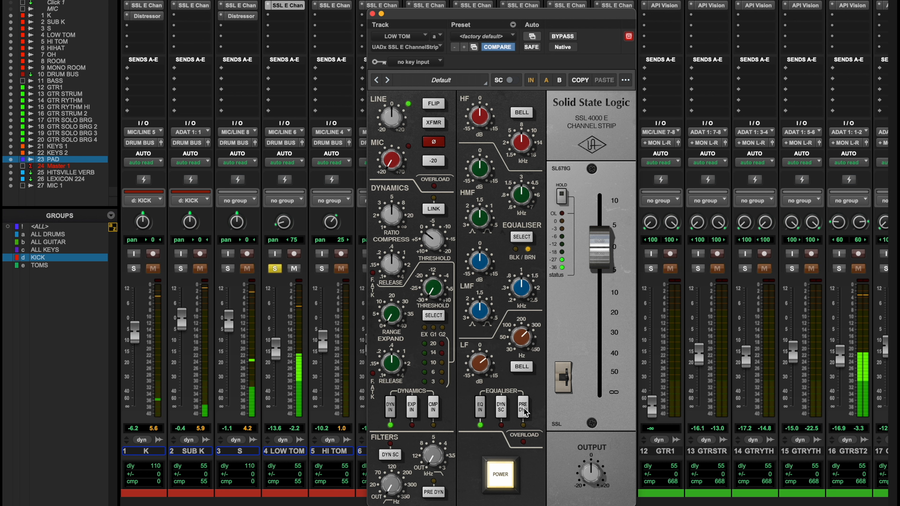
left_click(439, 413)
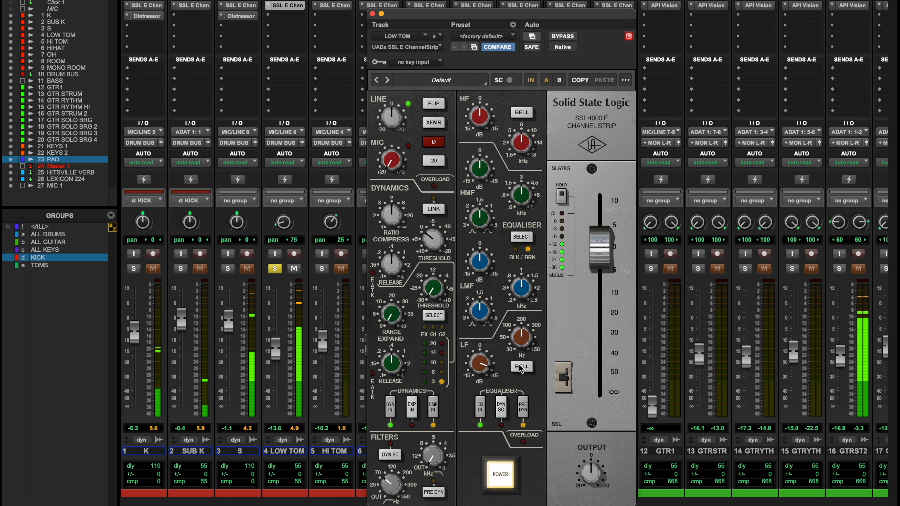
- Refine LOW TOM's LF frequency, cut the lower LMF range and boost the HMF band around 3 kHz
left_click_drag(517, 381, 526, 337)
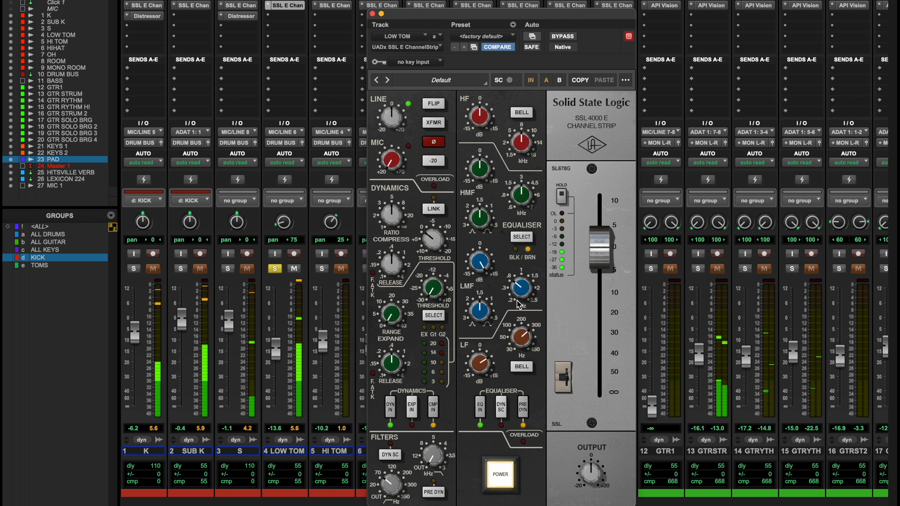
mouse_move(518, 290)
left_mouse_down()
mouse_move(516, 305)
mouse_move(520, 297)
left_mouse_up()
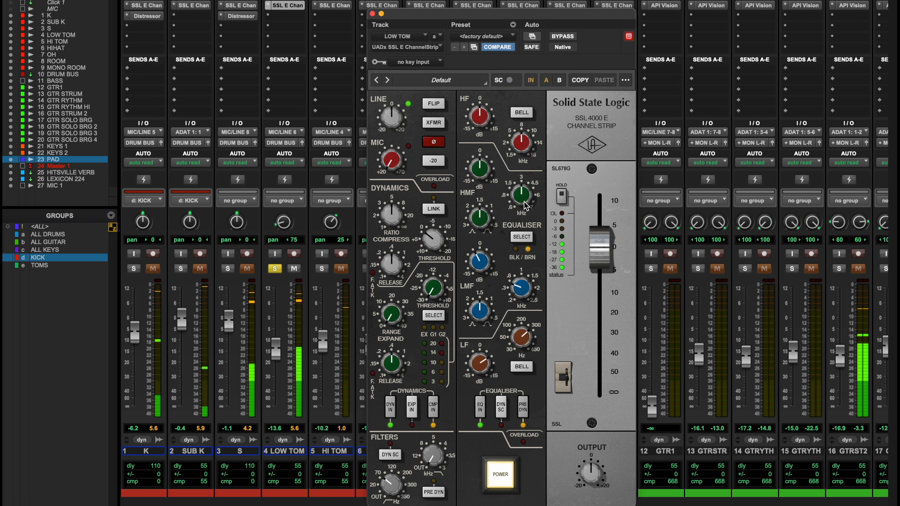
left_click_drag(481, 176, 492, 153)
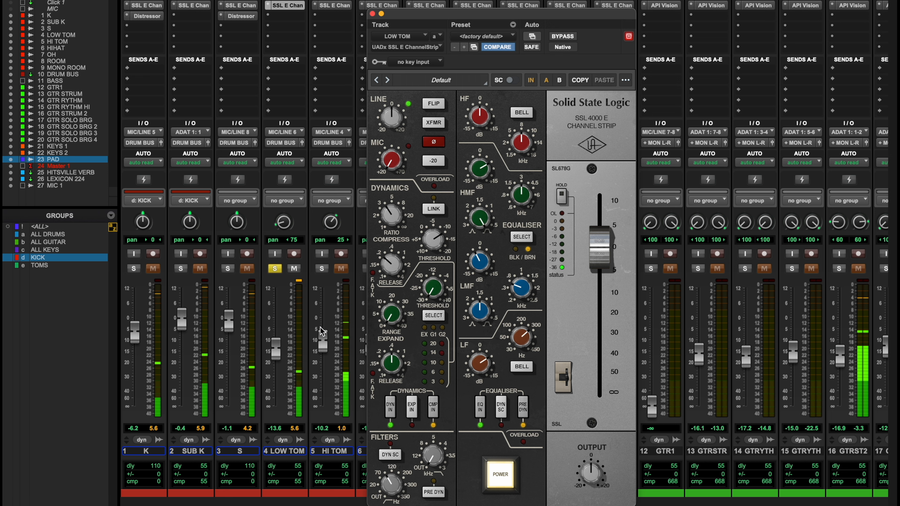
- Compare LOW TOM soloed and in the full mix, check its polarity, and raise its fader to -7.5 dB
left_click(274, 268)
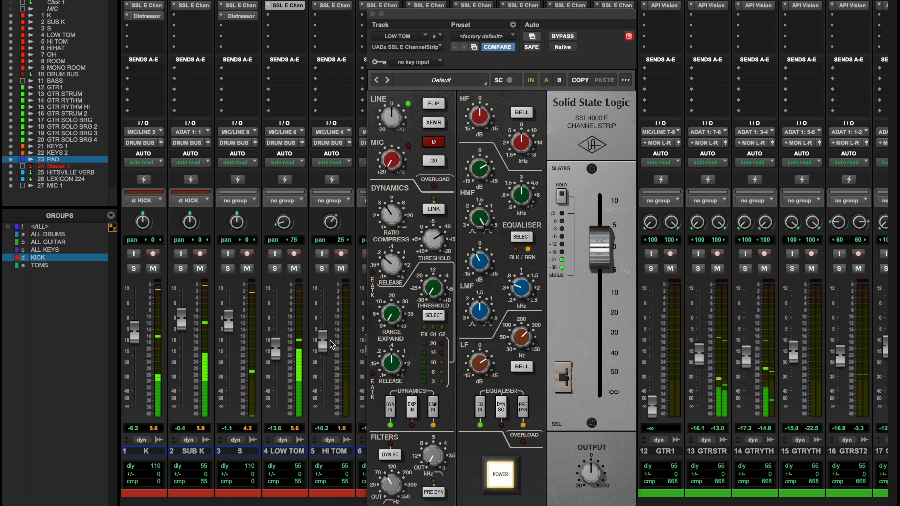
left_click(275, 269)
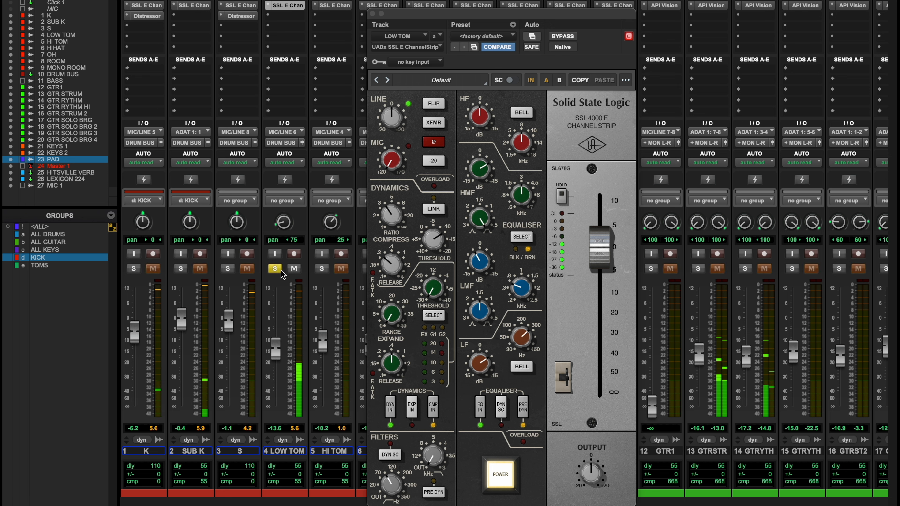
left_click_drag(277, 353, 277, 346)
left_click(276, 270)
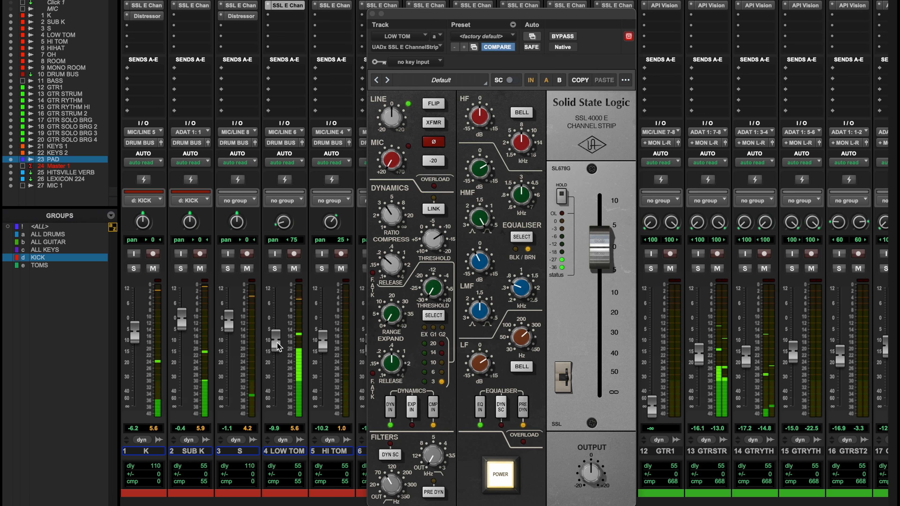
left_click(275, 269)
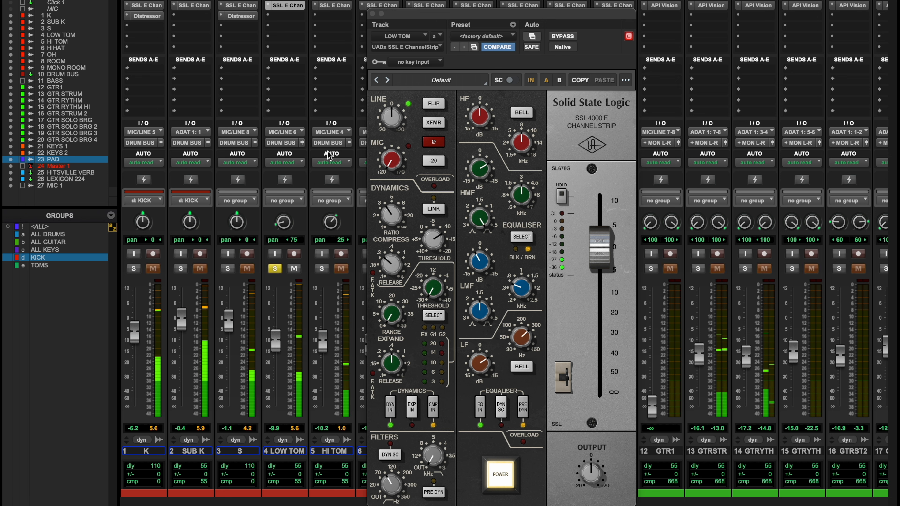
left_click(277, 269)
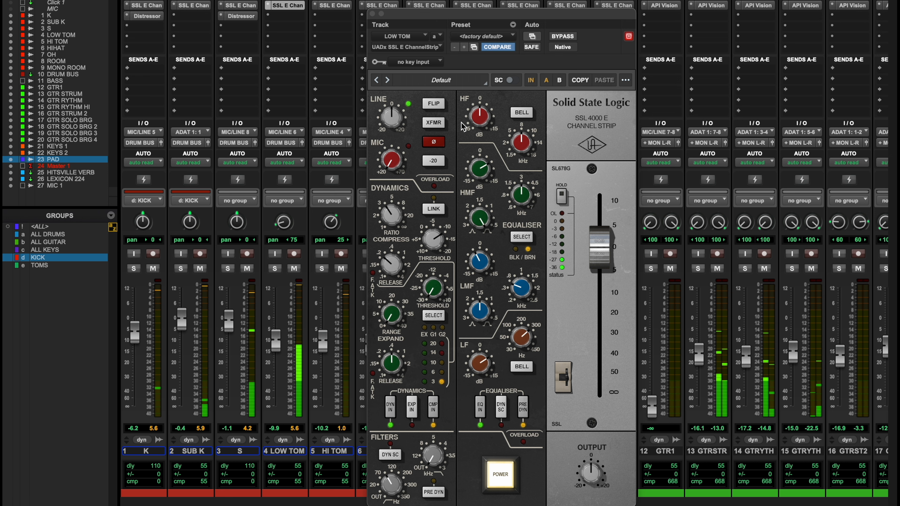
left_click(434, 145)
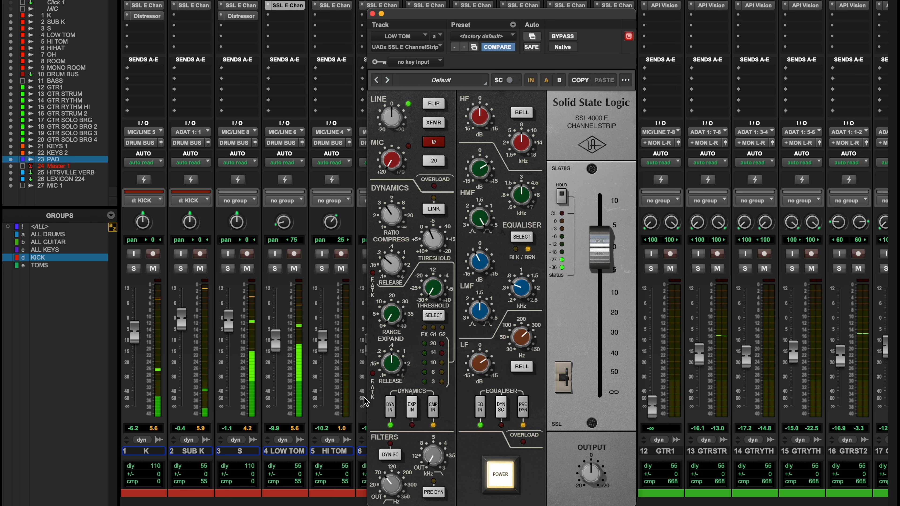
left_click_drag(273, 347, 278, 332)
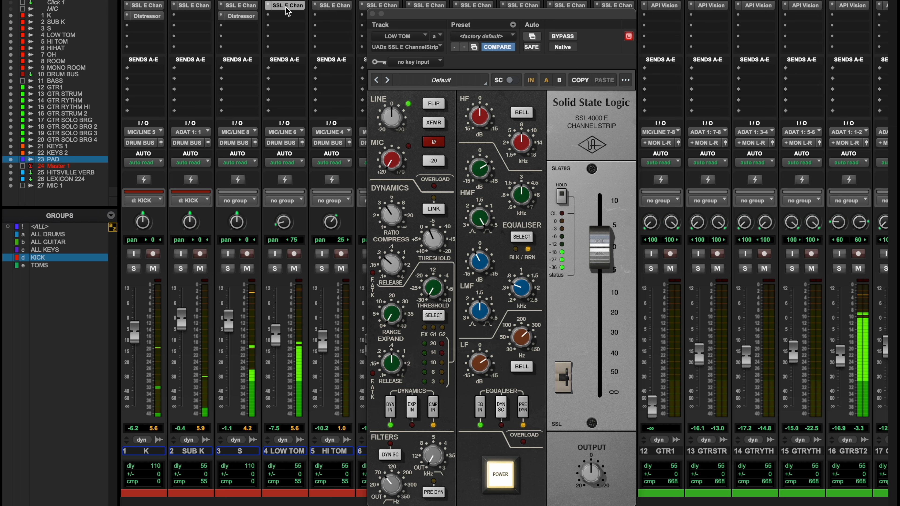
- Copy LOW TOM's SSL E Channel Strip settings to HI TOM and compare the two channel strips
left_click_drag(287, 5, 337, 7)
left_click(335, 6)
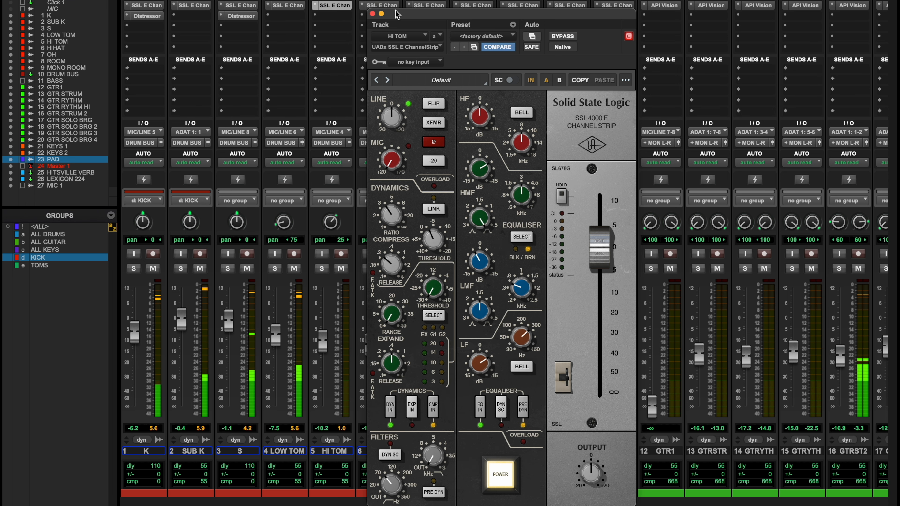
left_click(372, 13)
left_click(286, 5)
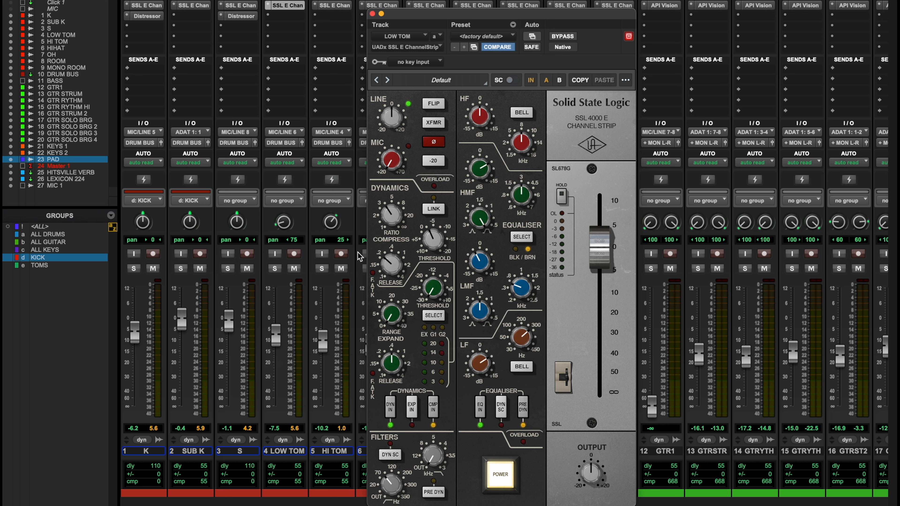
- Solo HI TOM, lower its channel strip's LF frequency while adjusting the LF boost, and play it unsoloed in the mix
left_click(322, 269)
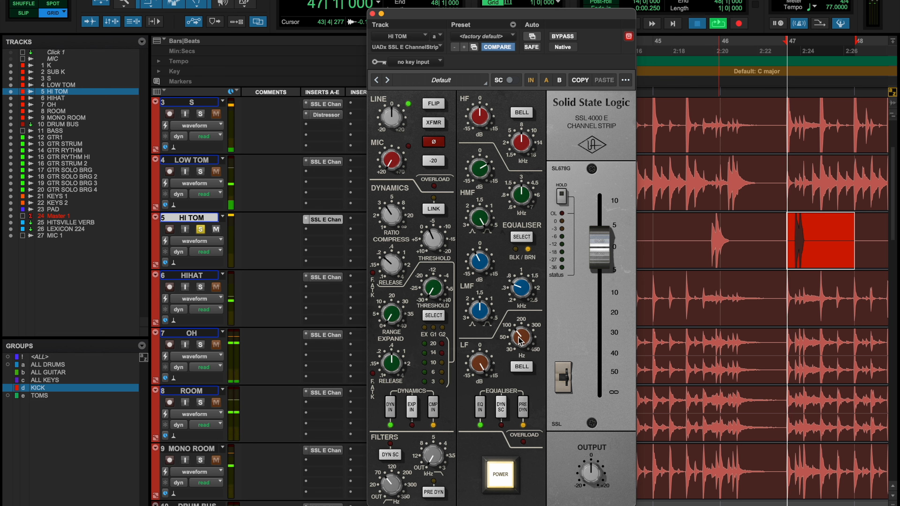
key("space")
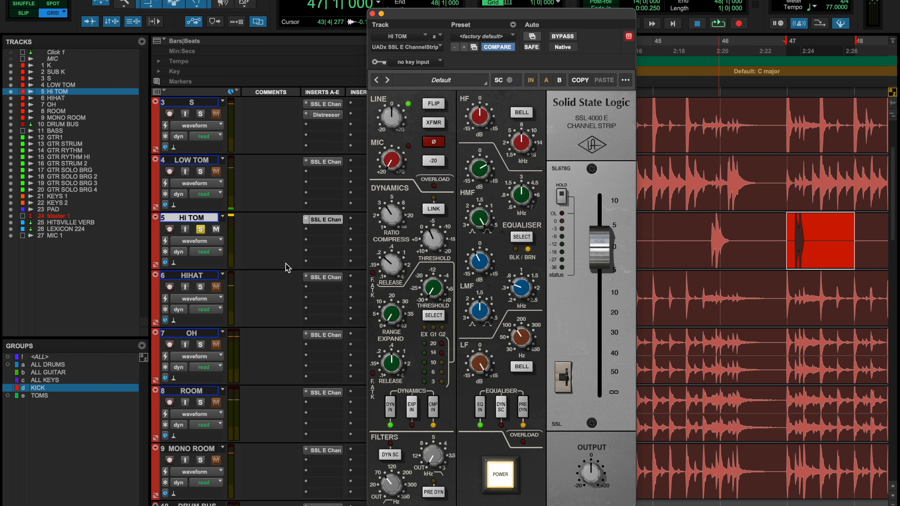
left_click(200, 229)
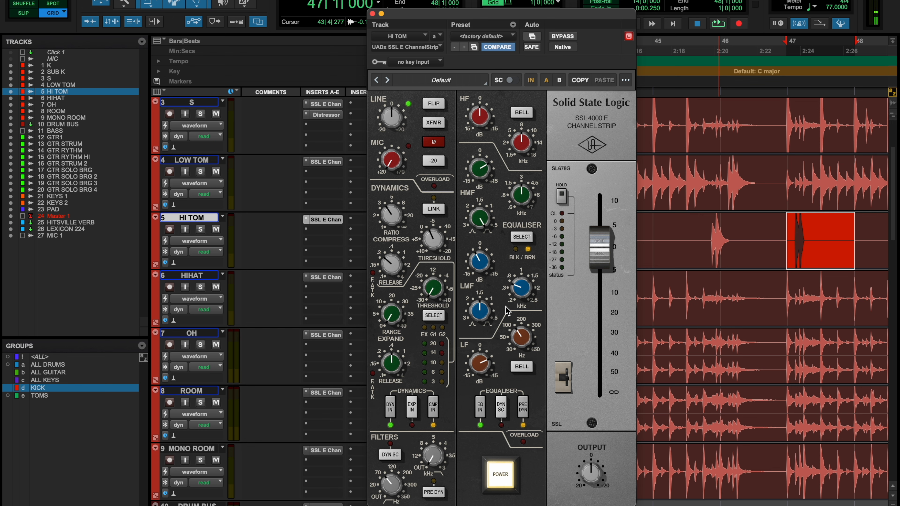
key("space")
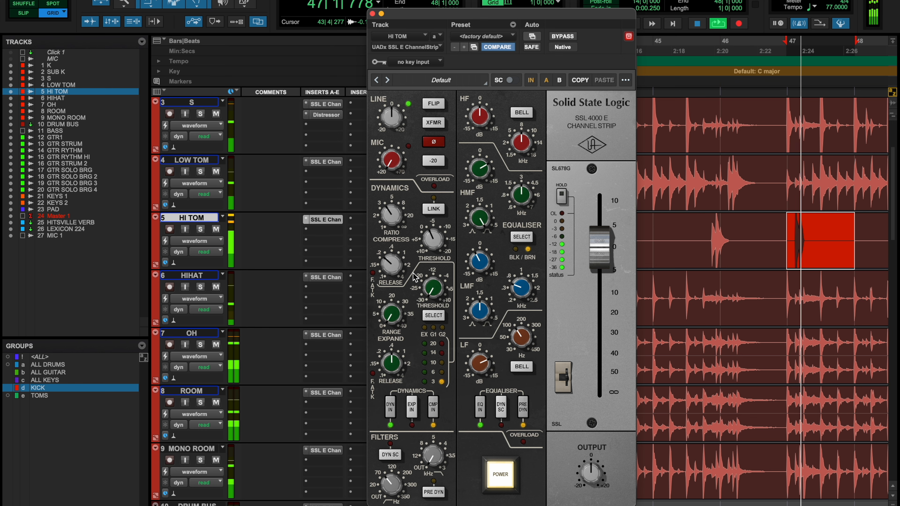
- Close HI TOM's channel strip and extend the looped selection back to bar 45, ending at bar 48
left_click(372, 13)
key("space")
key("space")
left_click(699, 227, "shift")
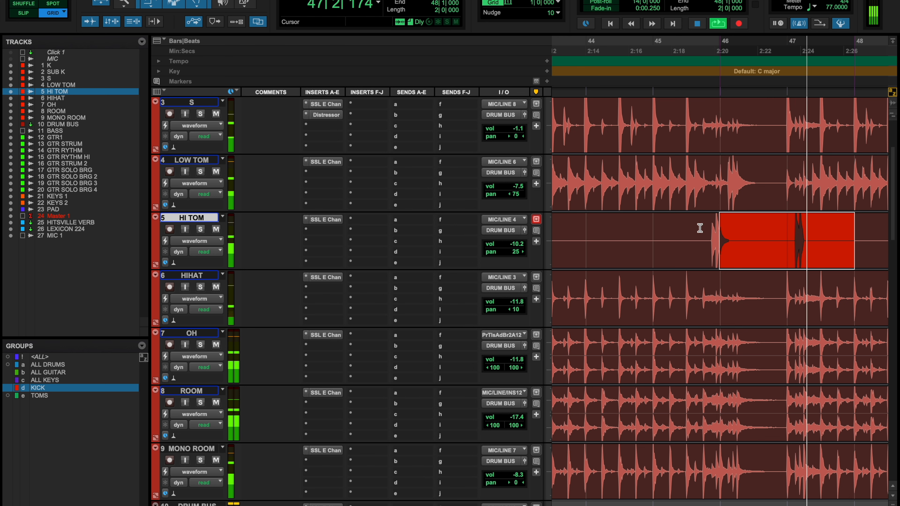
left_click(684, 229, "shift")
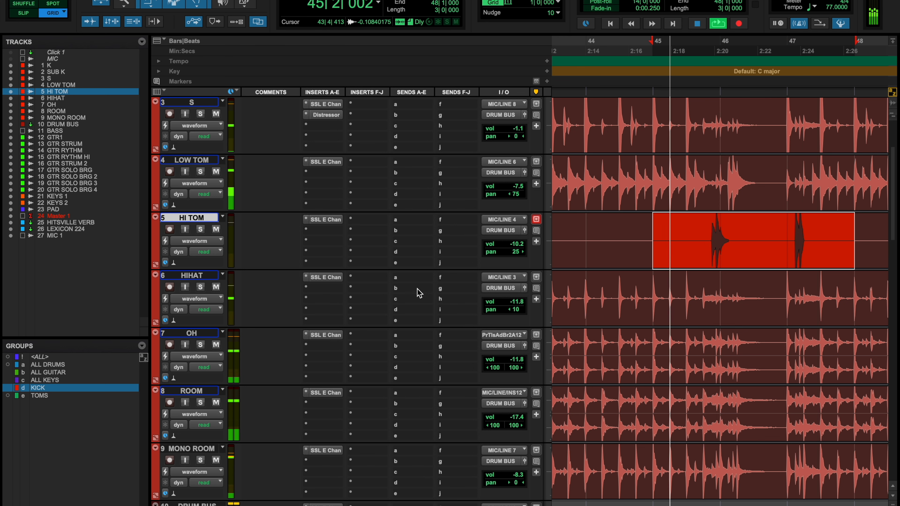
- Audition the soloed LOW TOM and HI TOM in the loop, return to the full mix, and stop playback
left_click(200, 172)
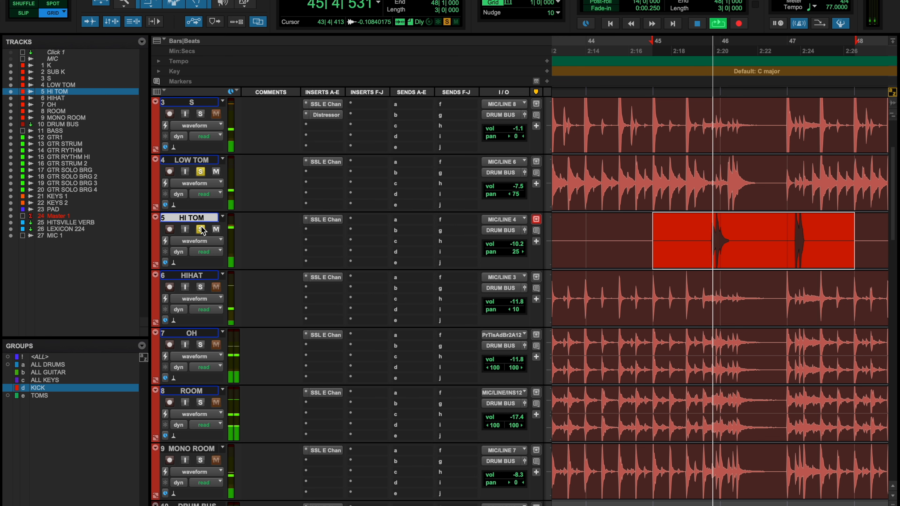
left_click(201, 230)
left_click(200, 230)
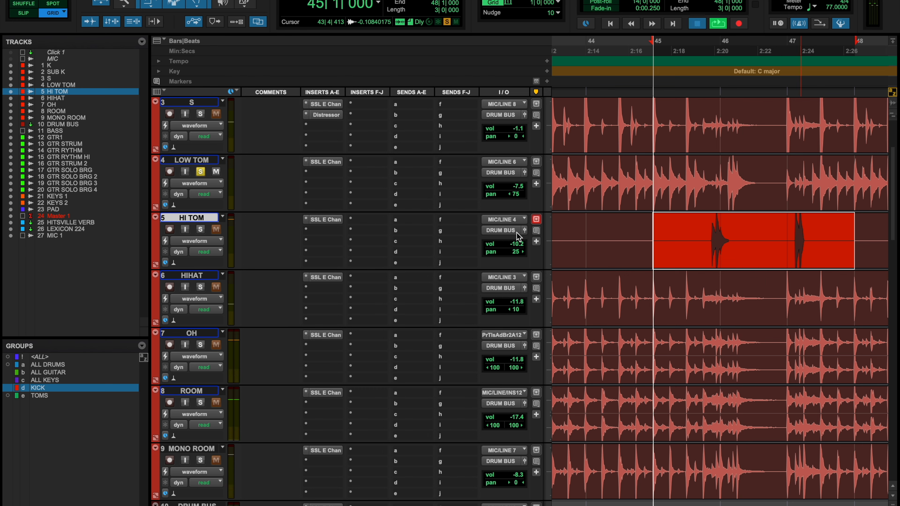
left_click(200, 173)
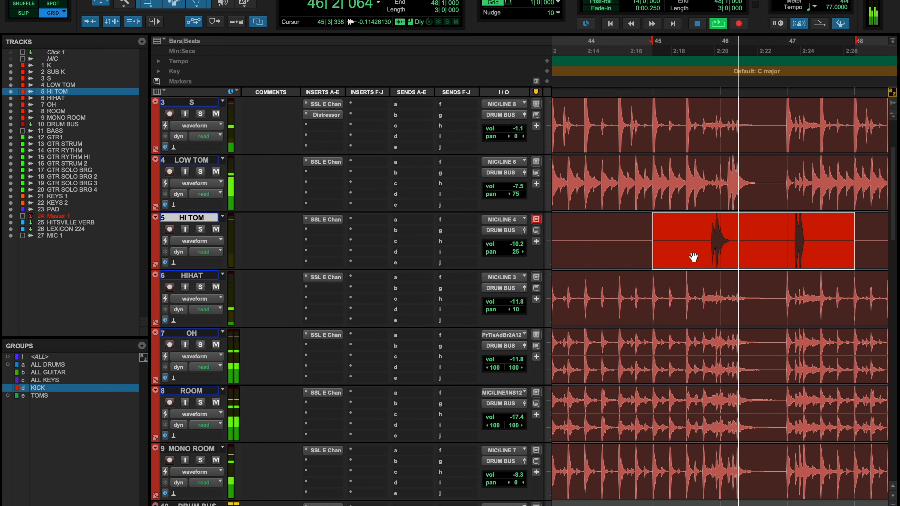
key("super+equal")
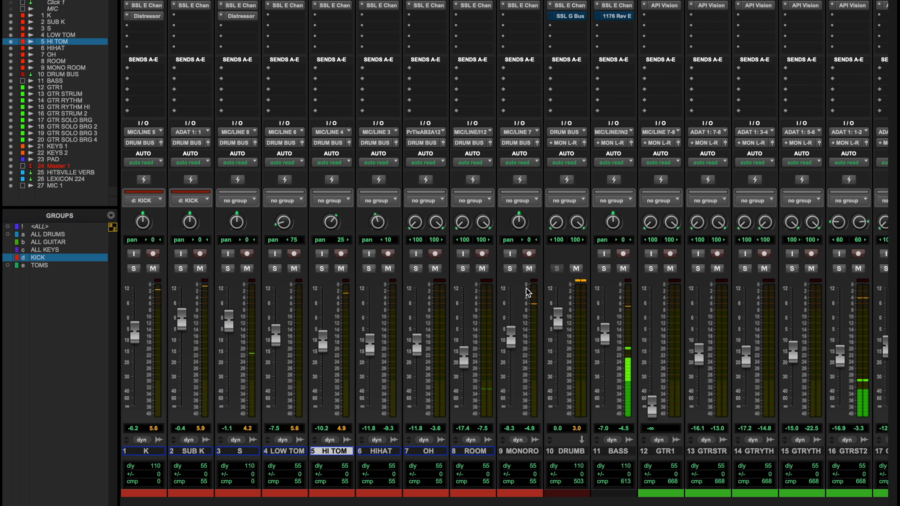
key("super+equal")
key("space")
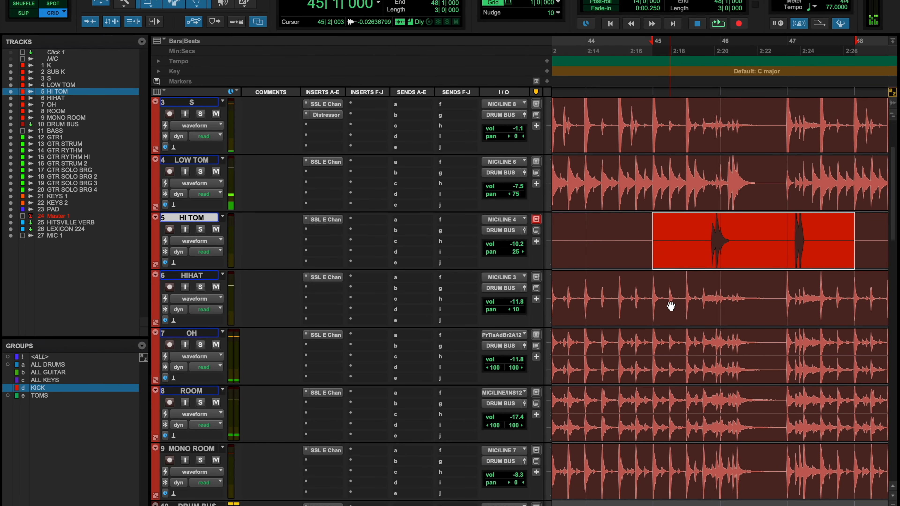
- Select bars 47 to 54 on the HIHAT track and play that section from the Mix window
key("super+bracketleft")
key("super+bracketleft")
key("super+bracketleft")
left_click_drag(723, 285, 788, 306)
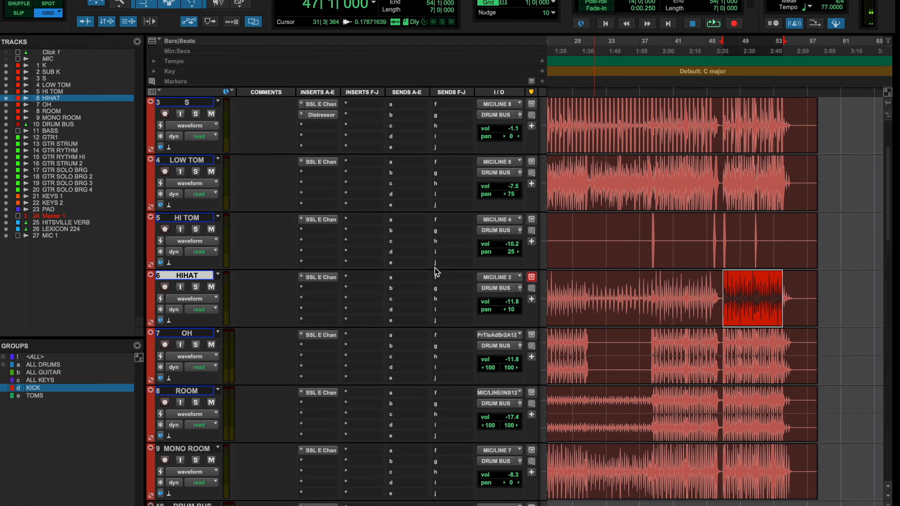
key("super+equal")
key("space")
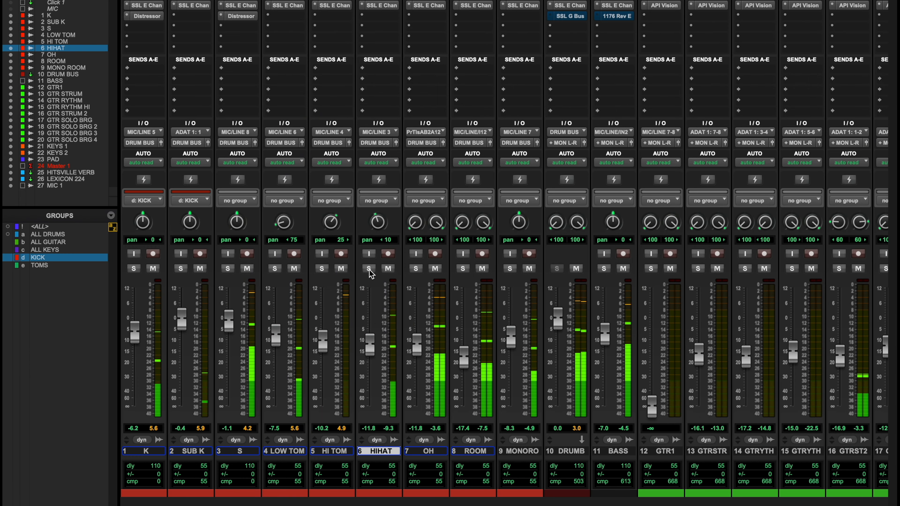
- Solo HIHAT, open its SSL E Channel Strip, and engage the EQ, pre-dynamics routing and compressor
left_click(369, 269)
left_click(383, 6)
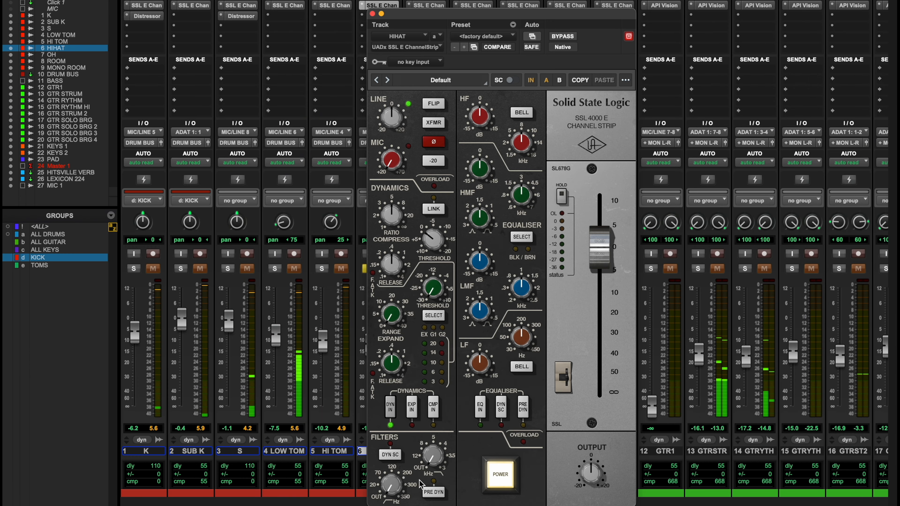
left_click(483, 413)
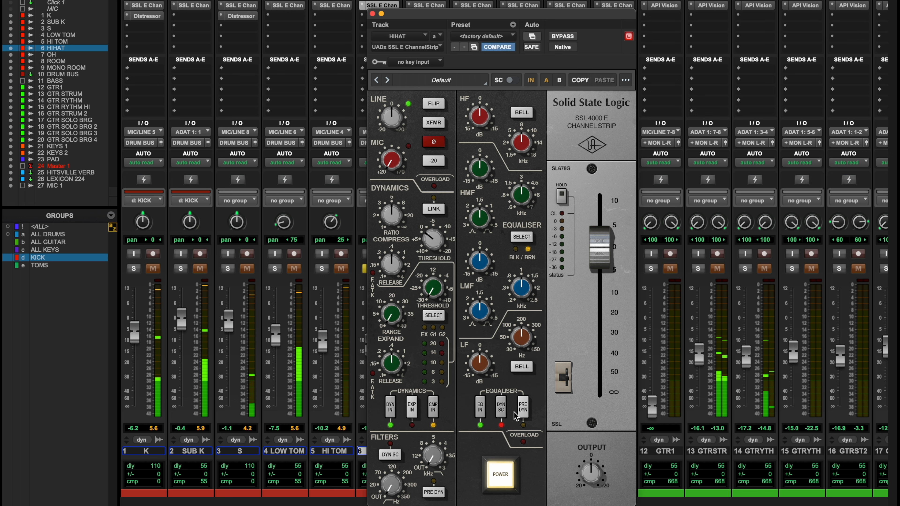
- Set HIHAT's high-pass filter to about 120 Hz, engage its low-pass filter, and route the filters pre-dynamics
left_click_drag(388, 476, 406, 436)
left_click_drag(435, 463, 444, 442)
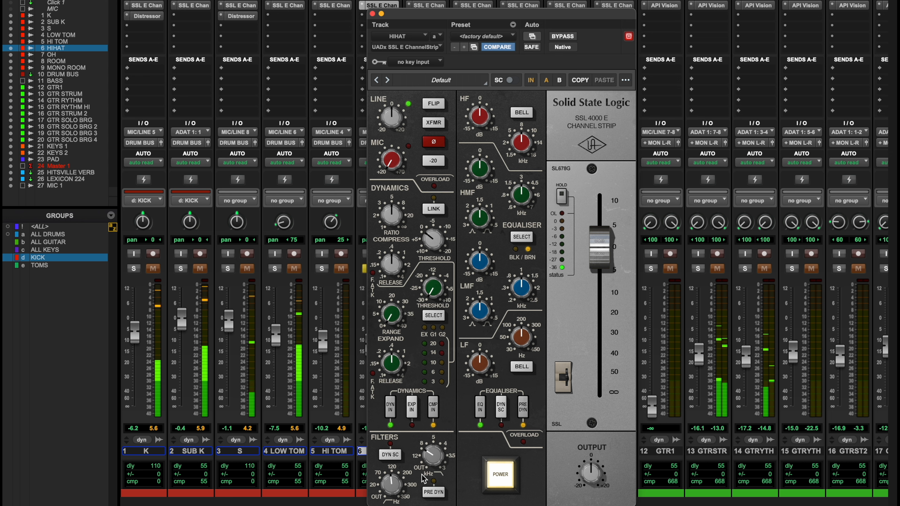
left_click(433, 492)
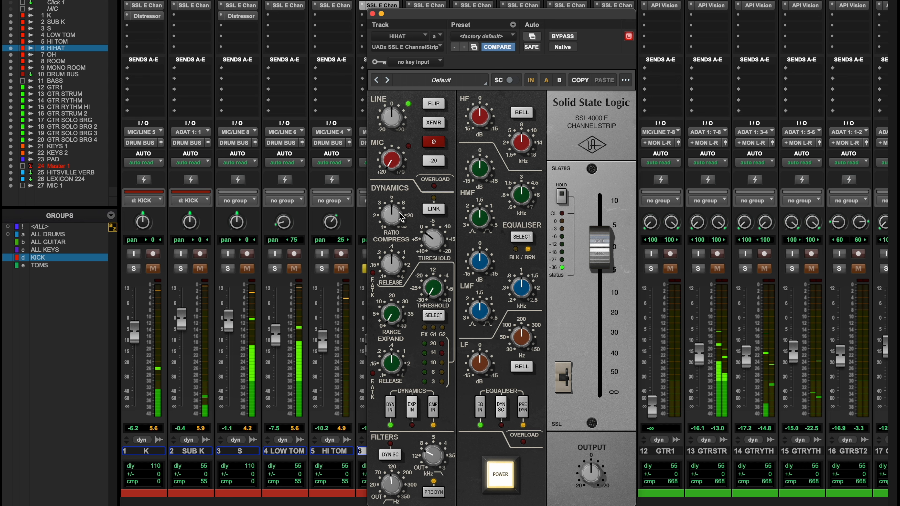
- Close the HIHAT channel strip, unsolo the track, and play the section with the full mix
key("space")
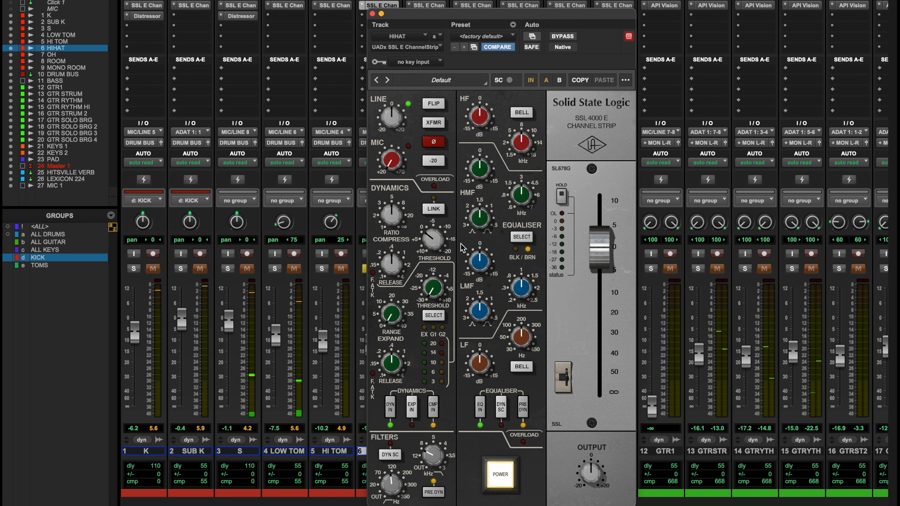
left_click(373, 14)
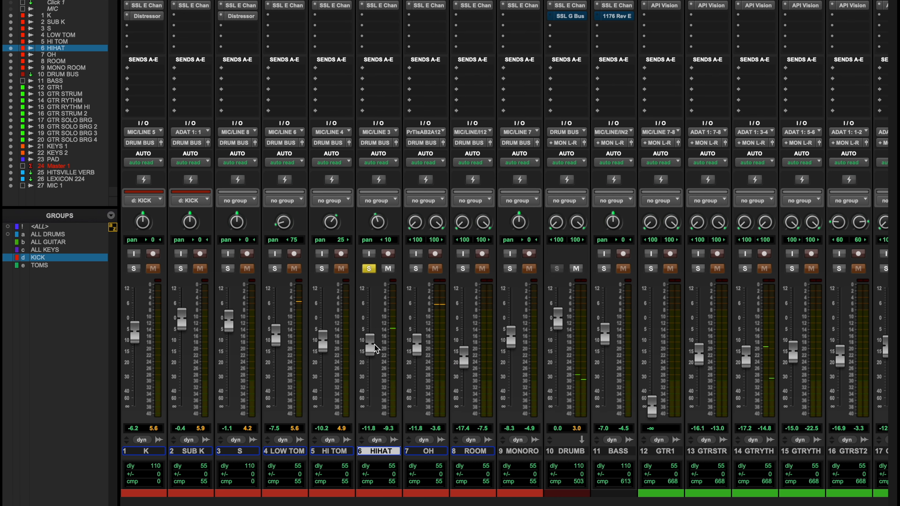
left_click(368, 270)
key("space")
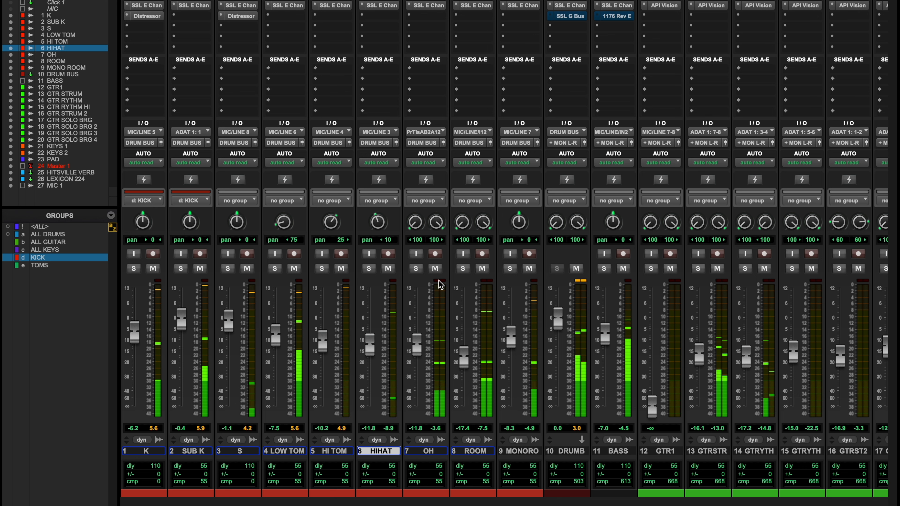
- Raise the OH track's fader to -9.4 dB, soloing and unsoloing it to check the overheads against the mix
left_click(416, 268)
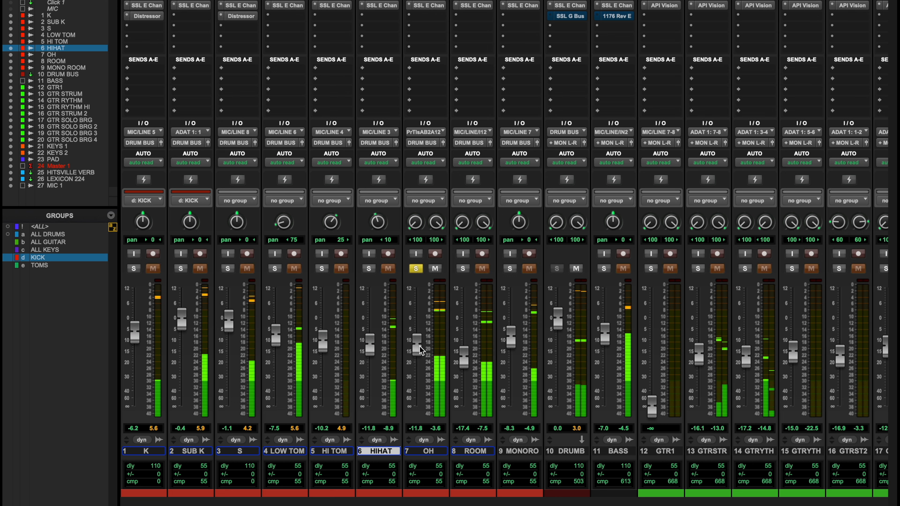
left_click_drag(417, 344, 420, 340)
left_click(415, 269)
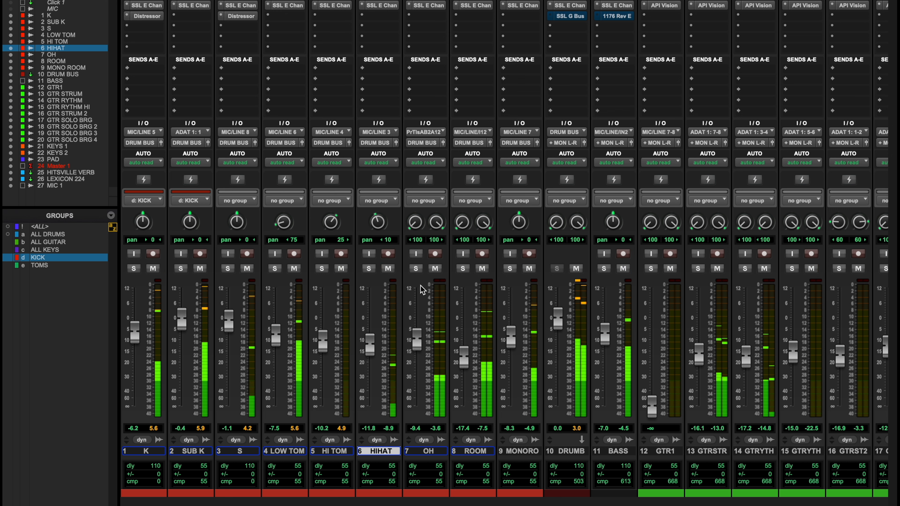
left_click(416, 268)
left_click(416, 268)
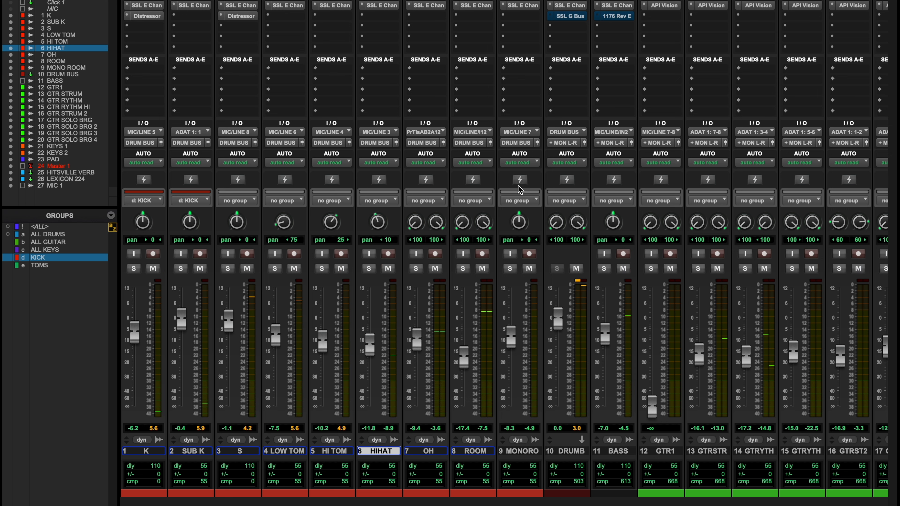
- Open OH's SSL E Channel Strip, solo the track during playback, and raise the high-pass filter frequency
left_click(434, 8)
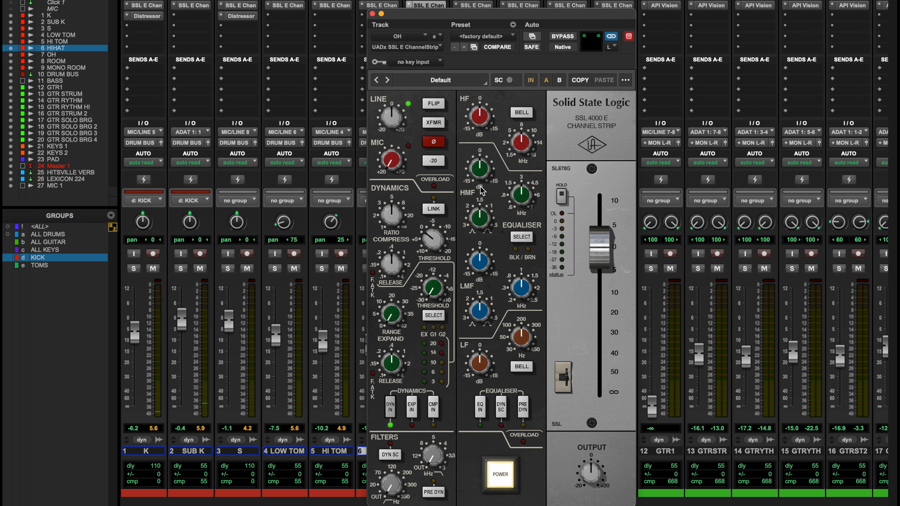
left_click_drag(416, 12, 597, 21)
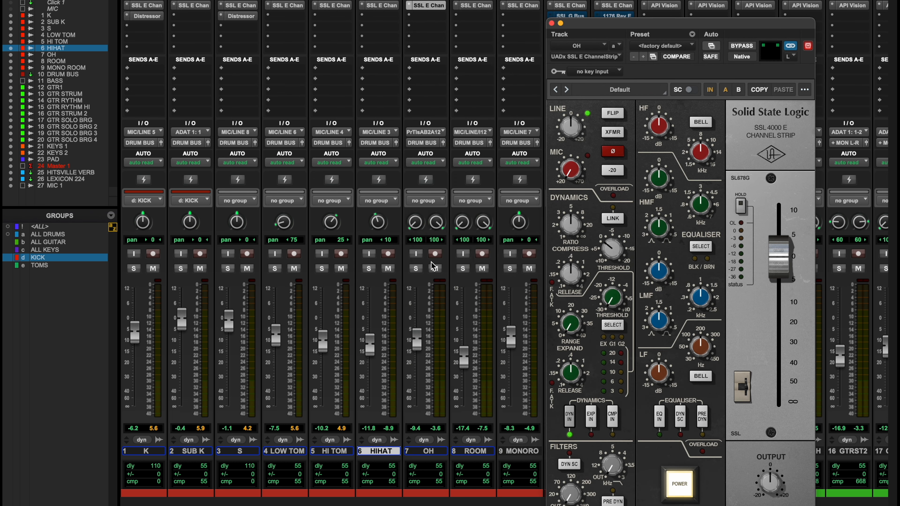
left_click(416, 268)
key("space")
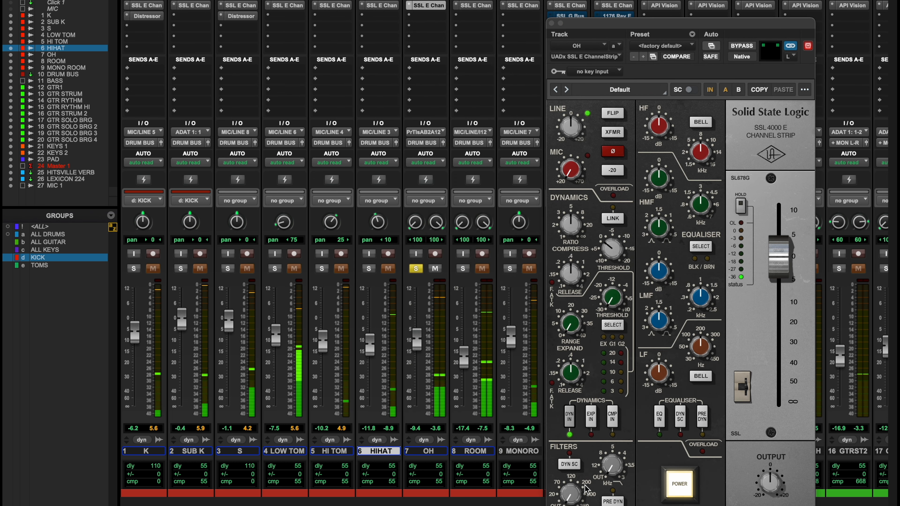
left_click_drag(572, 493, 574, 459)
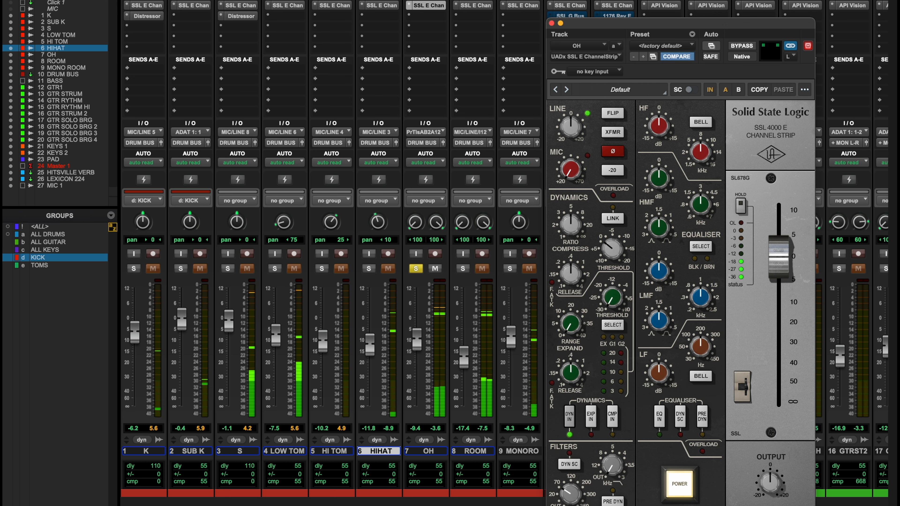
- Engage OH's EQ, pre-dynamics routing and compressor, and lower the compressor's ratio and threshold
left_click(663, 425)
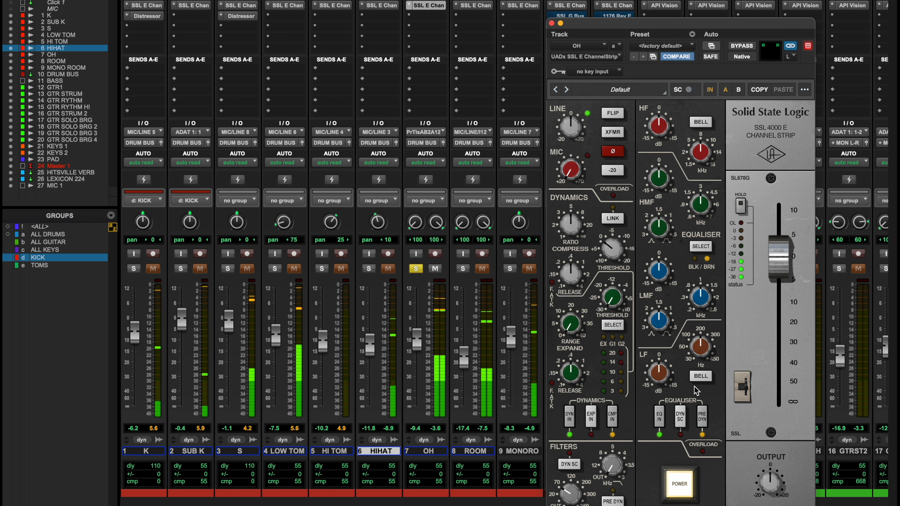
left_click_drag(617, 239, 606, 254)
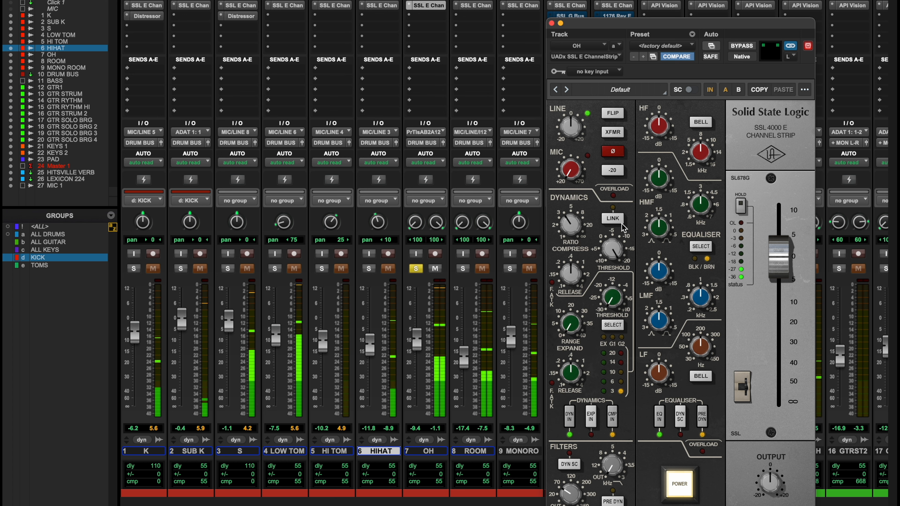
left_click_drag(624, 227, 621, 271)
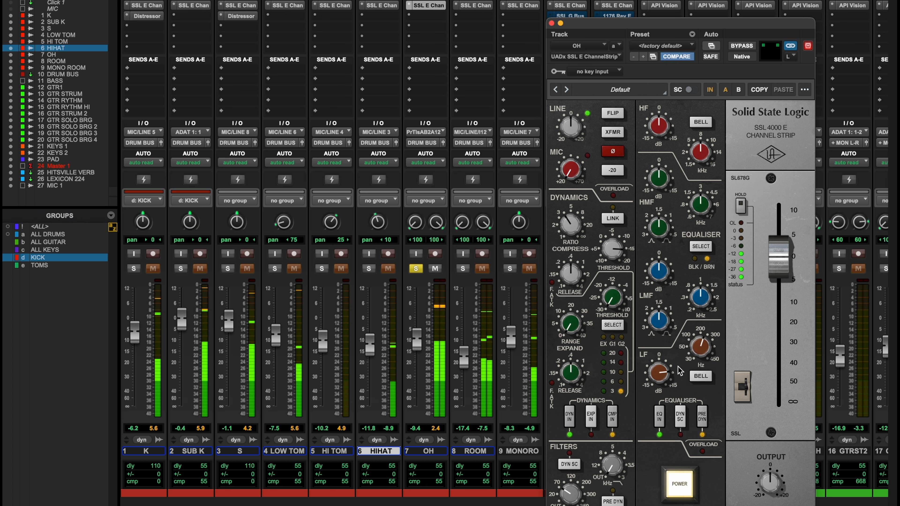
- Shape OH's EQ with slight LF and LMF cuts, a lower LMF frequency, and HMF and HF boosts
left_click_drag(663, 395, 657, 413)
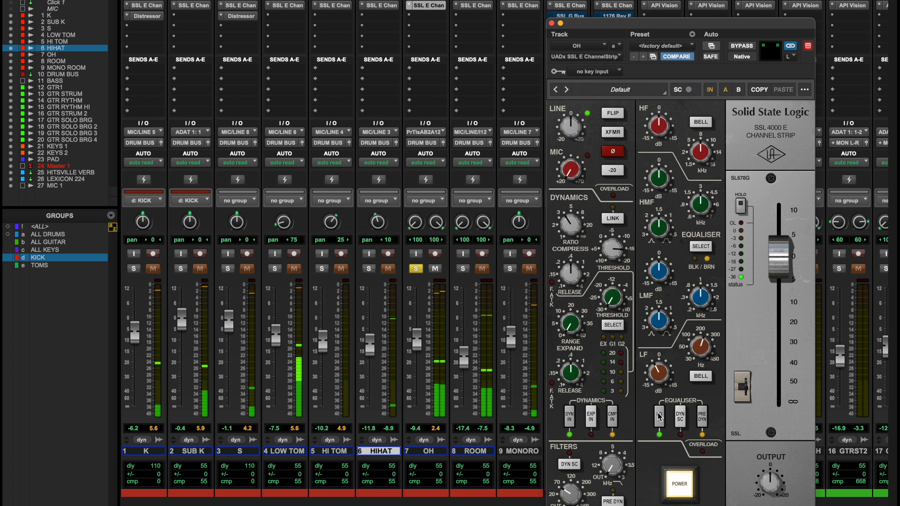
left_click_drag(660, 279, 661, 256)
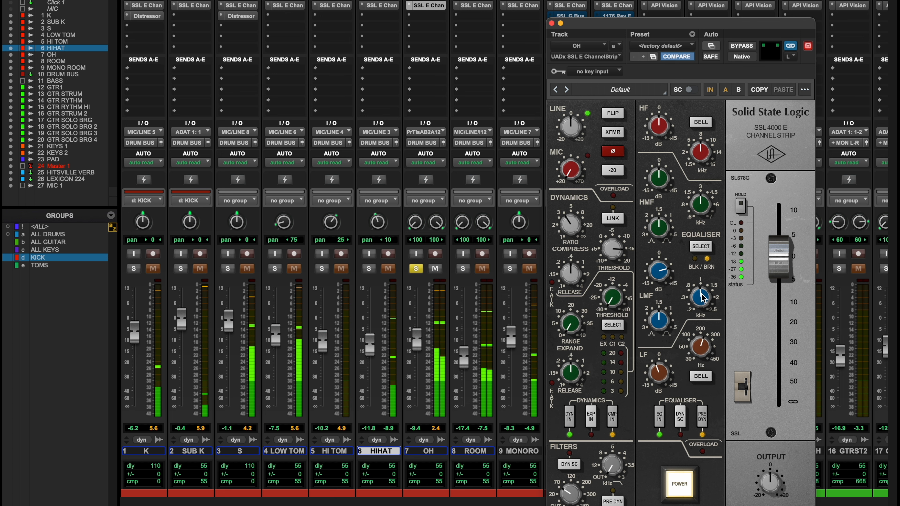
left_click_drag(701, 293, 698, 312)
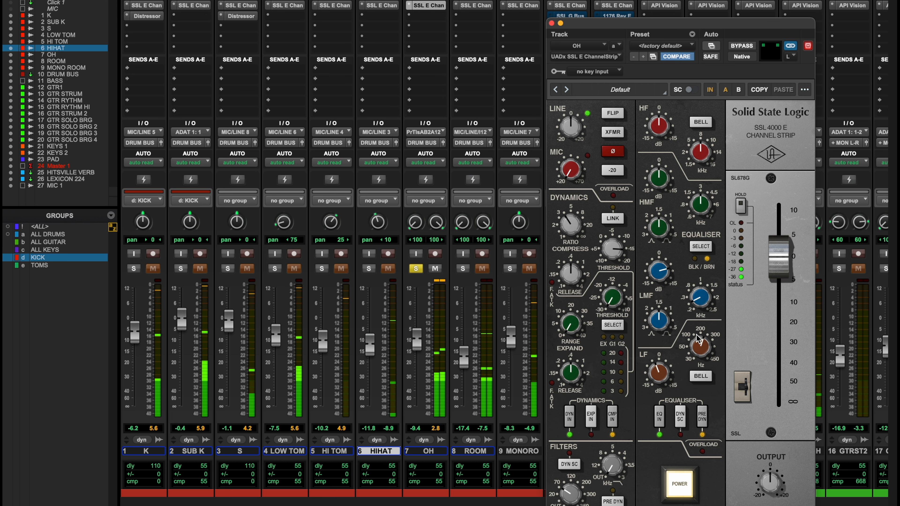
left_click_drag(664, 271, 670, 306)
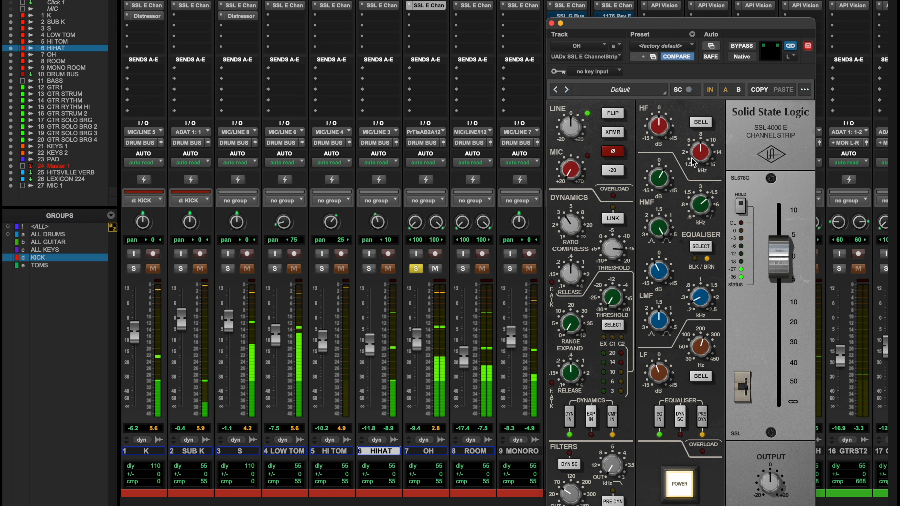
left_click_drag(662, 137, 669, 113)
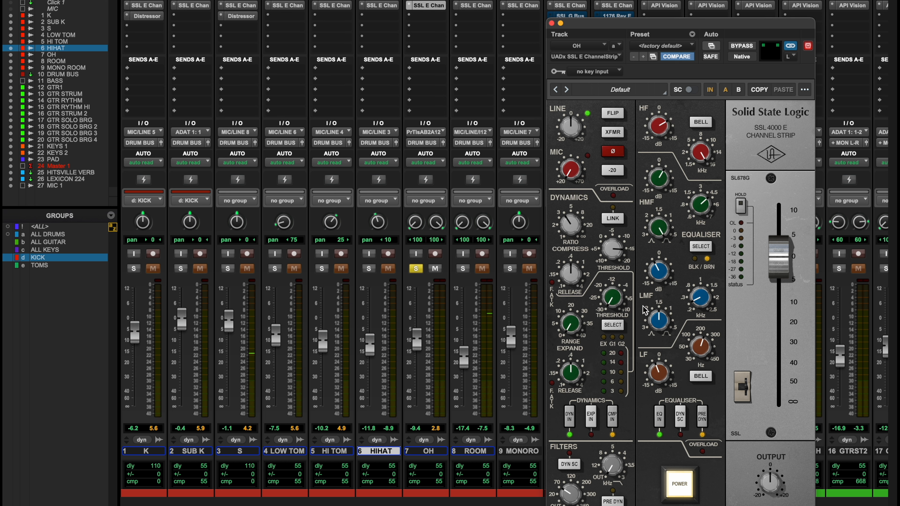
- Unsolo OH, play the full mix, and compare the overheads with the channel strip powered off and on
left_click(417, 269)
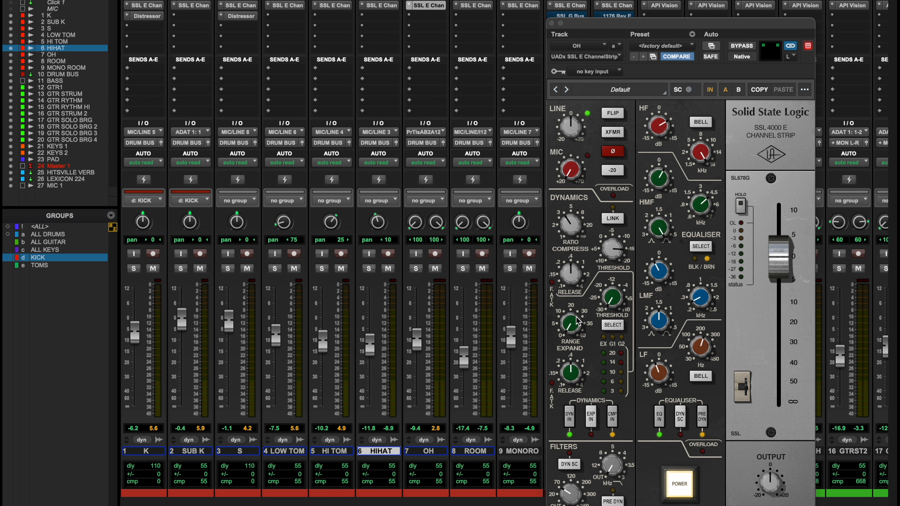
key("space")
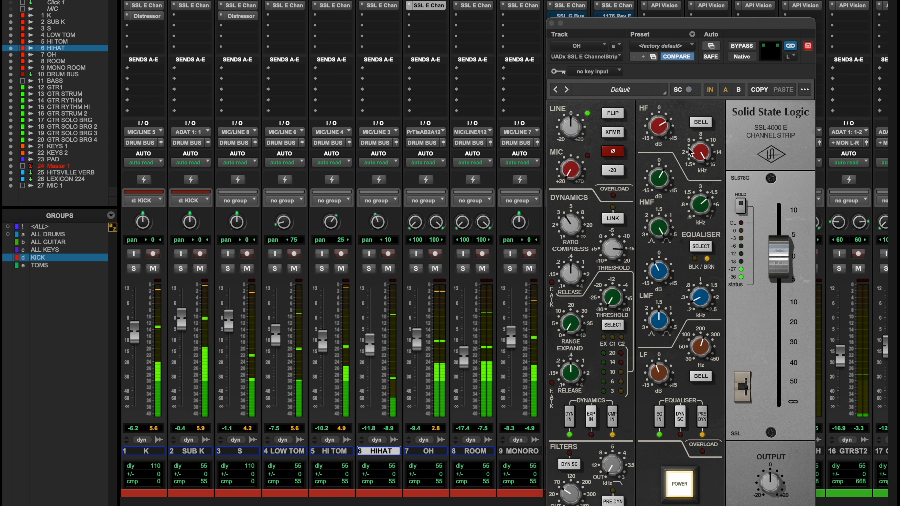
left_click(682, 486)
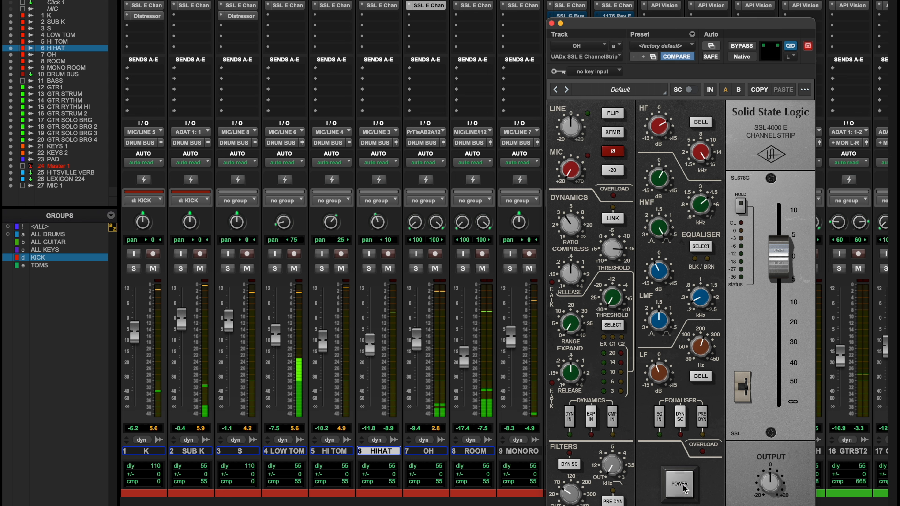
left_click(683, 488)
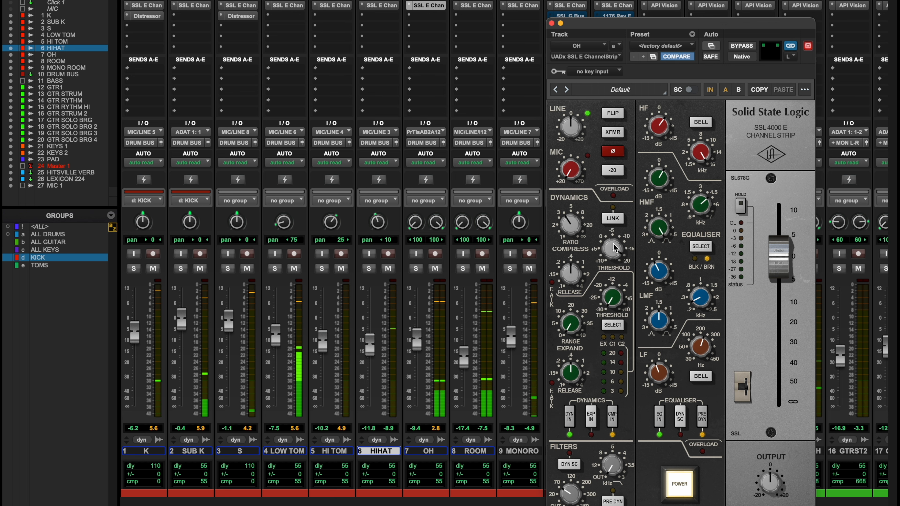
left_click(679, 485)
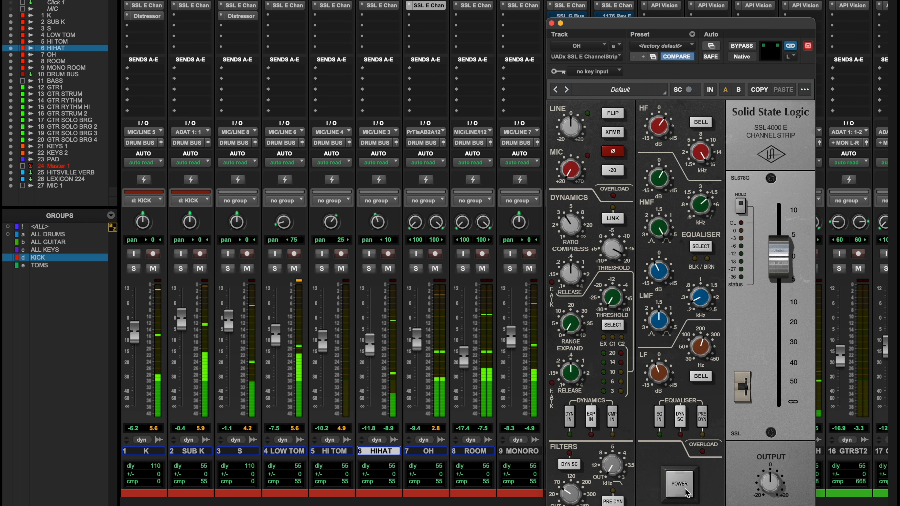
left_click(683, 487)
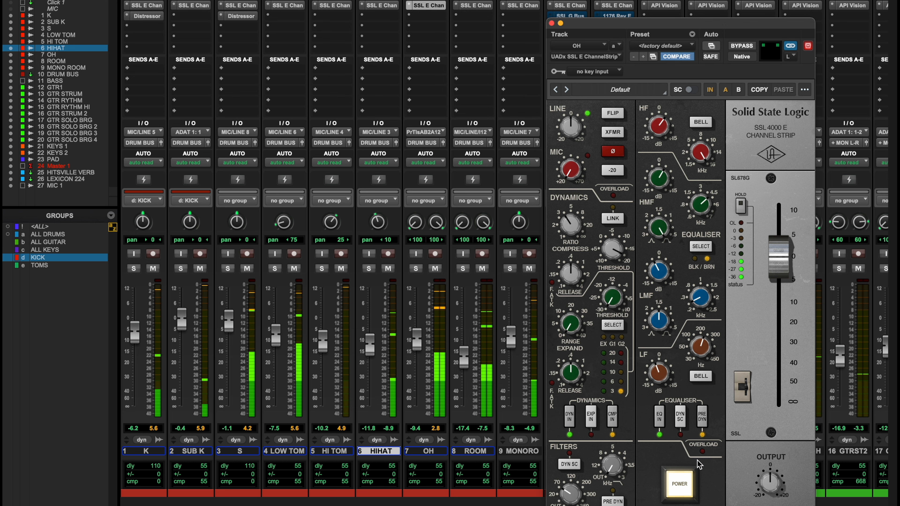
left_click(687, 486)
left_click(679, 484)
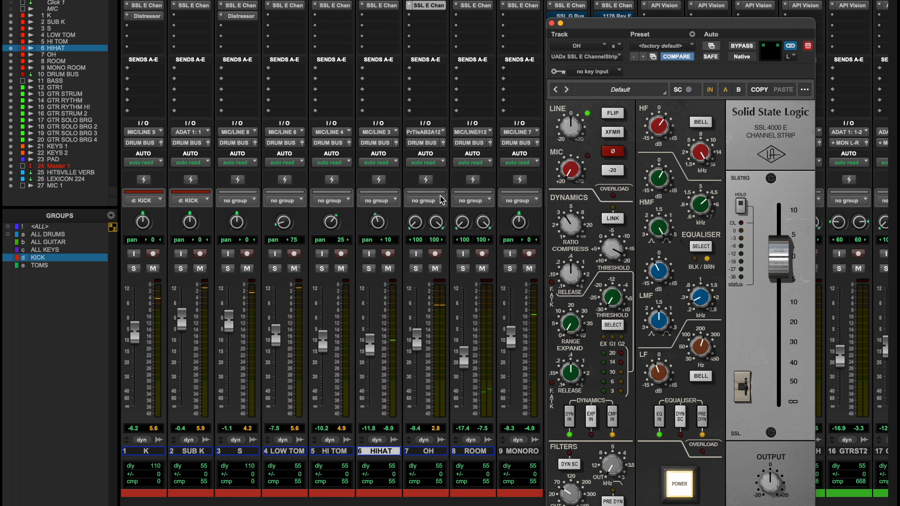
- Open ROOM's SSL E Channel Strip, audition the track in solo, and set the compressor to maximum ratio and -20 threshold
left_click(475, 5)
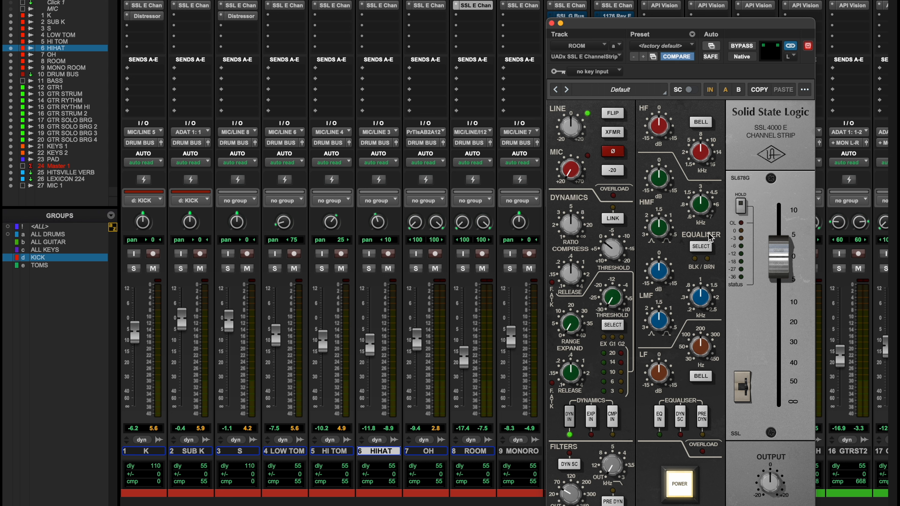
left_click(460, 269)
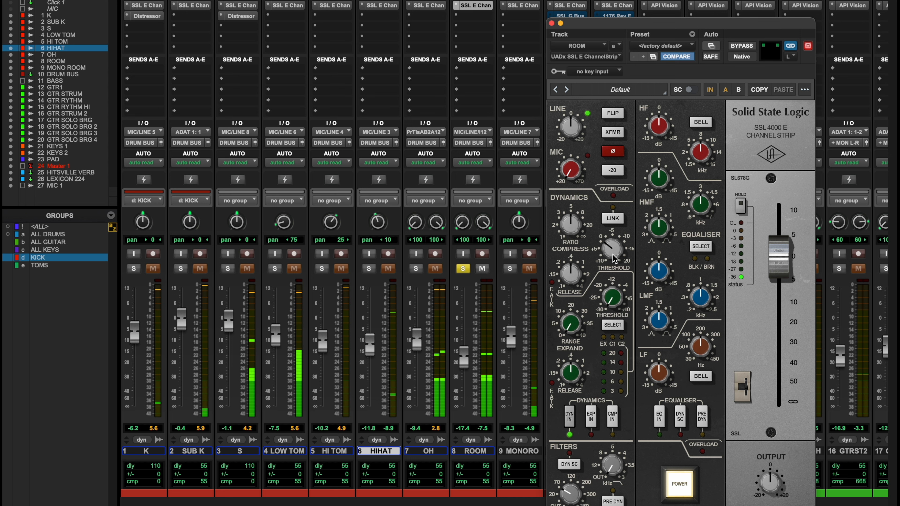
left_click(462, 268)
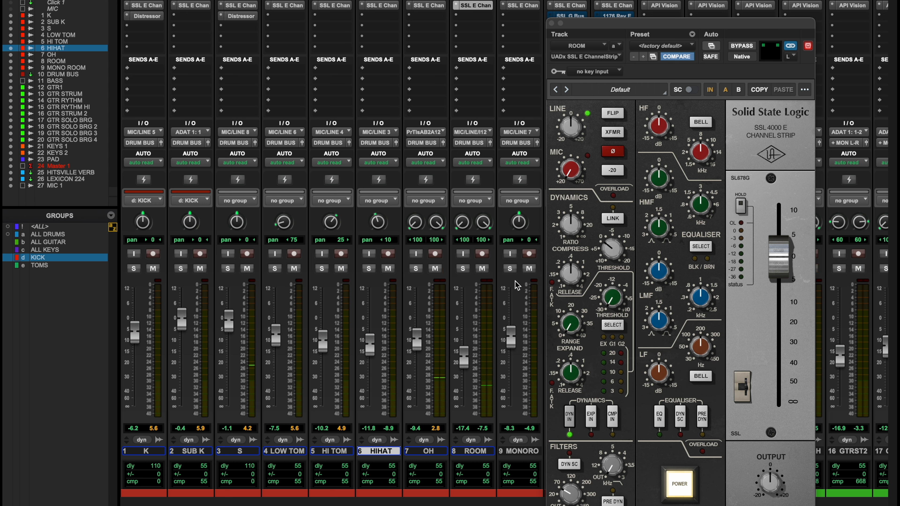
left_click_drag(605, 250, 648, 127)
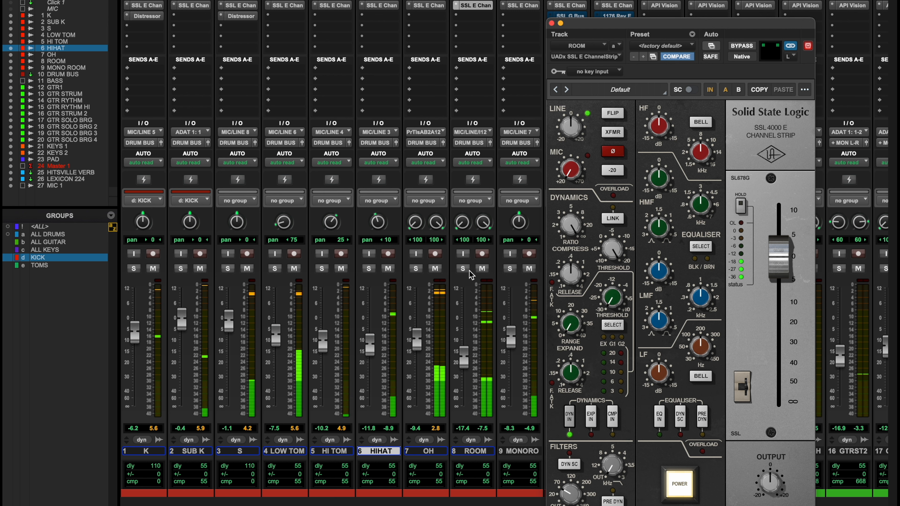
- Solo ROOM, engage its EQ, pre-dynamics routing and compressor with fast attack and maximum release, and raise the strip's fader to about +10
left_click(463, 269)
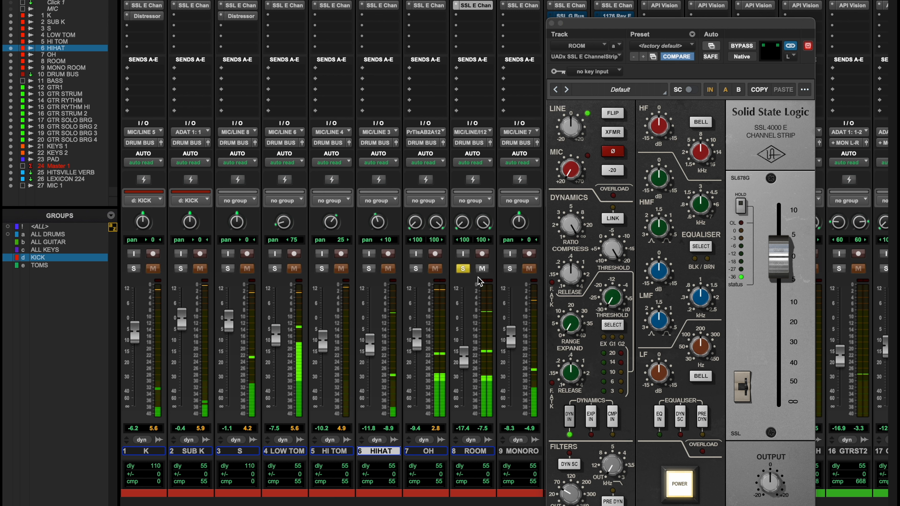
left_click(660, 418)
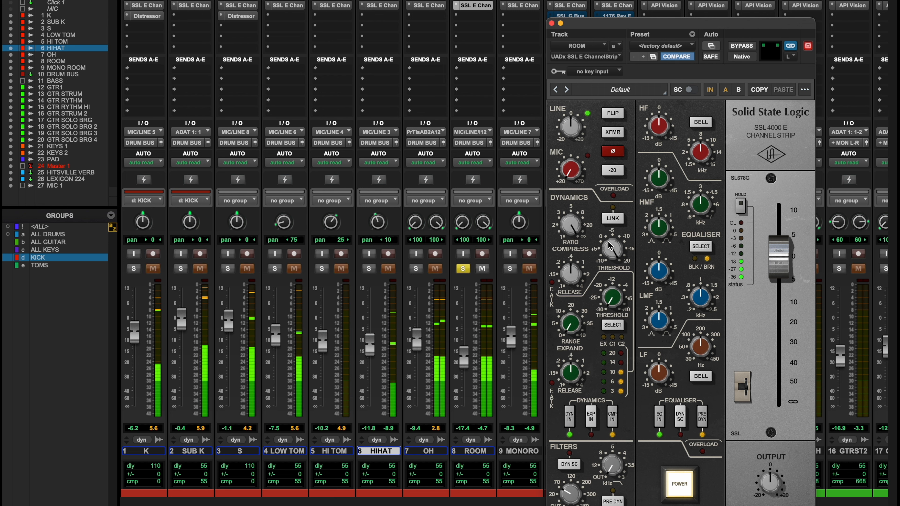
left_click_drag(569, 276, 567, 284)
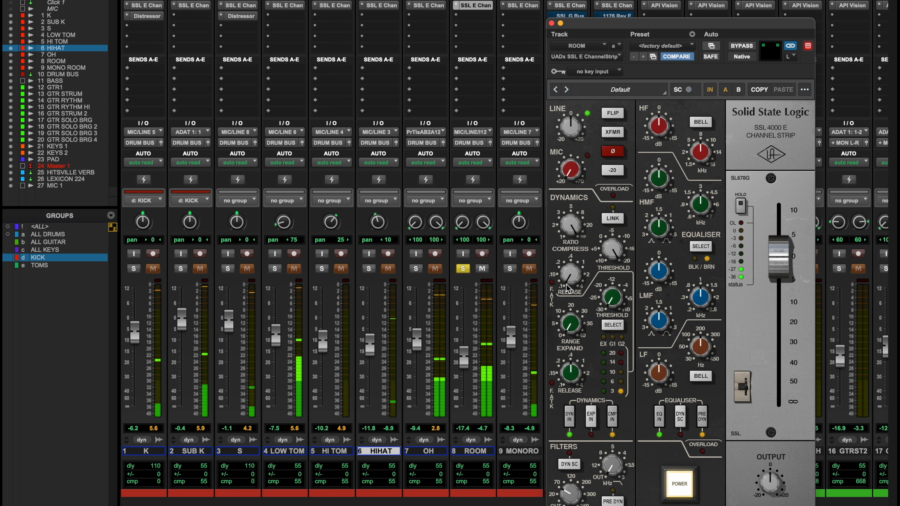
left_click(552, 283)
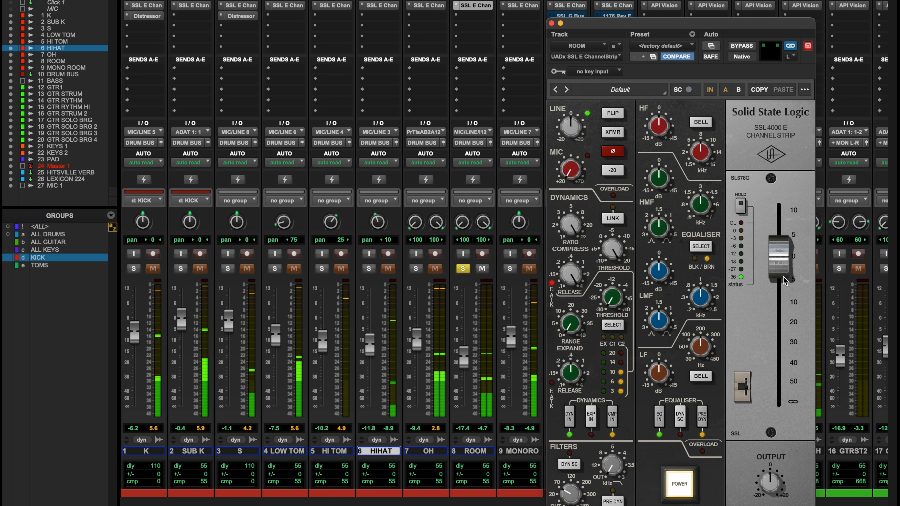
left_click_drag(784, 281, 783, 230)
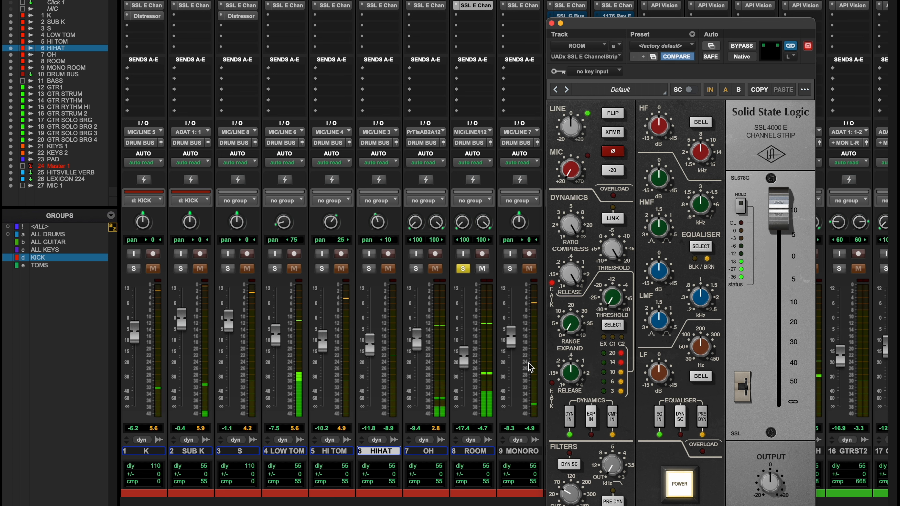
- Unsolo ROOM, raise the channel strip's output level, and compare the processing off and on in the full mix
left_click(463, 271)
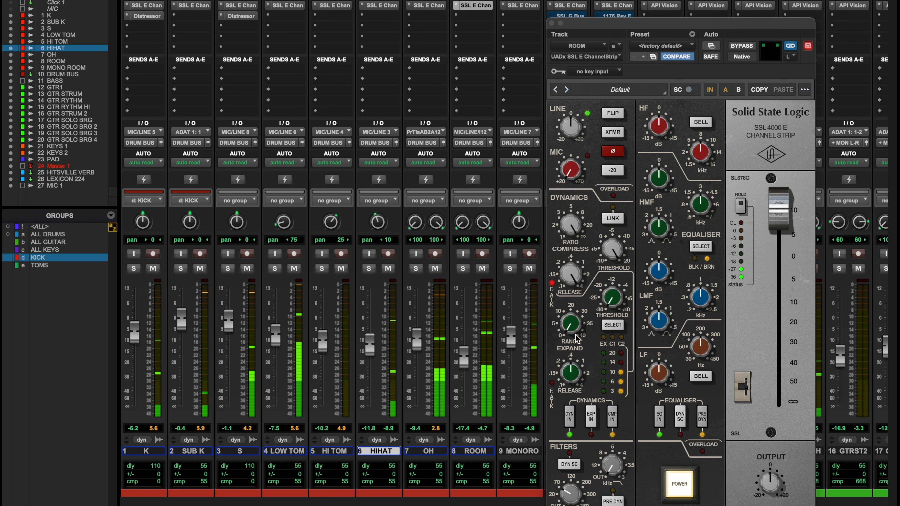
left_click_drag(776, 485, 783, 467)
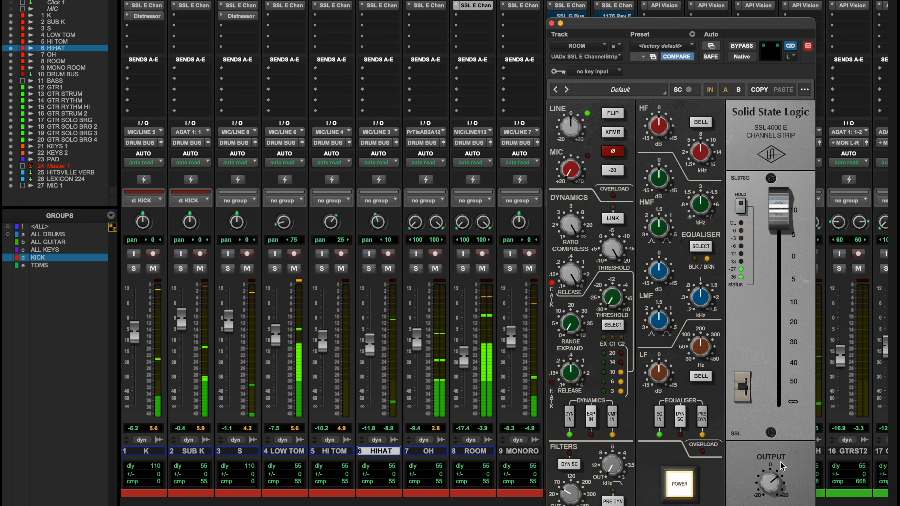
left_click(680, 484)
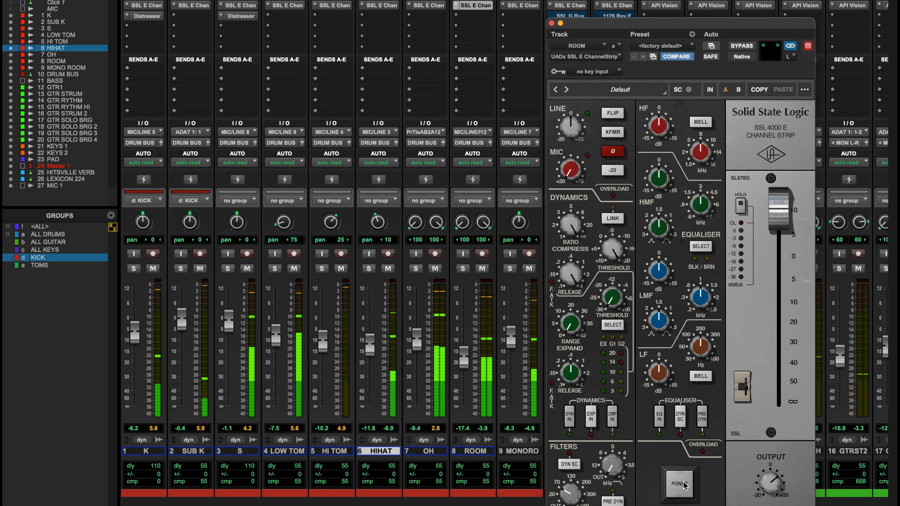
left_click(684, 482)
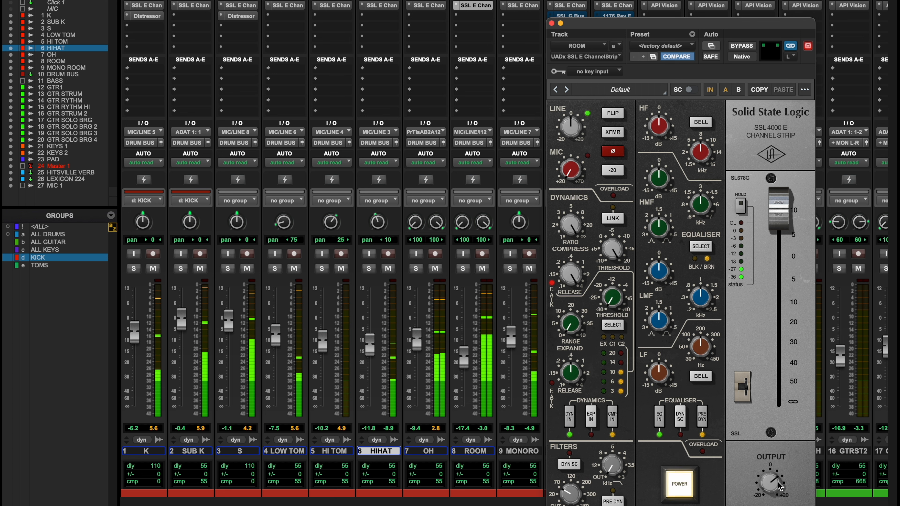
- Switch ROOM's channel strip off and back on to compare the sound in the full mix
left_click(684, 485)
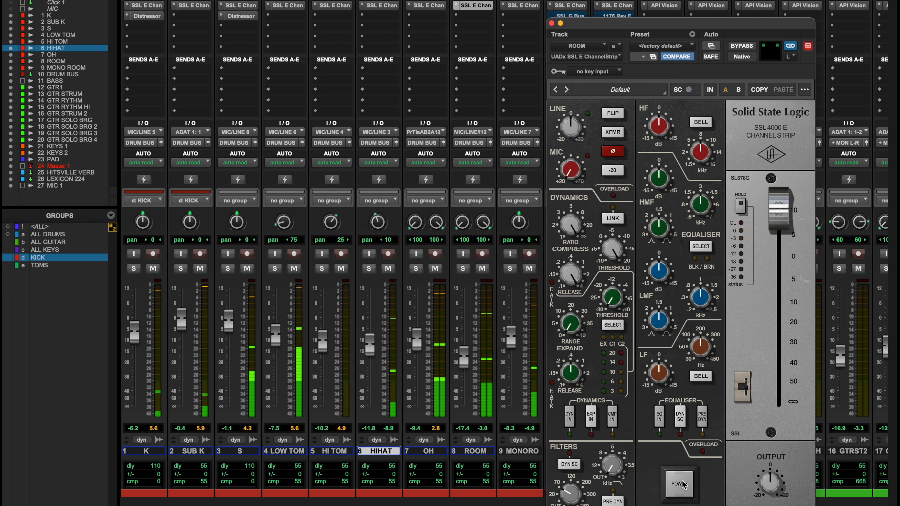
left_click(684, 484)
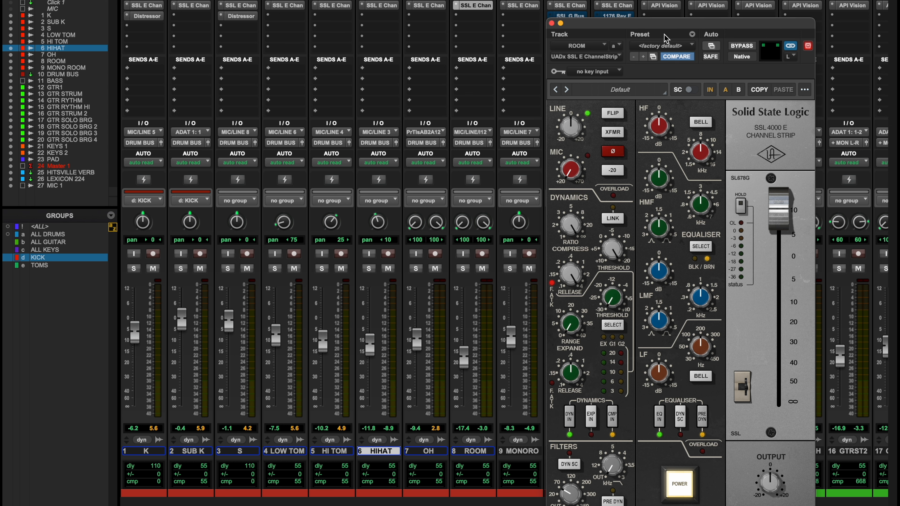
- Adjust the high-pass filter on the factory-default SSL E Channel Strip, close the plug-in, and audition MONO ROOM in solo
left_click(661, 46)
left_click(663, 44)
left_click_drag(574, 496, 573, 488)
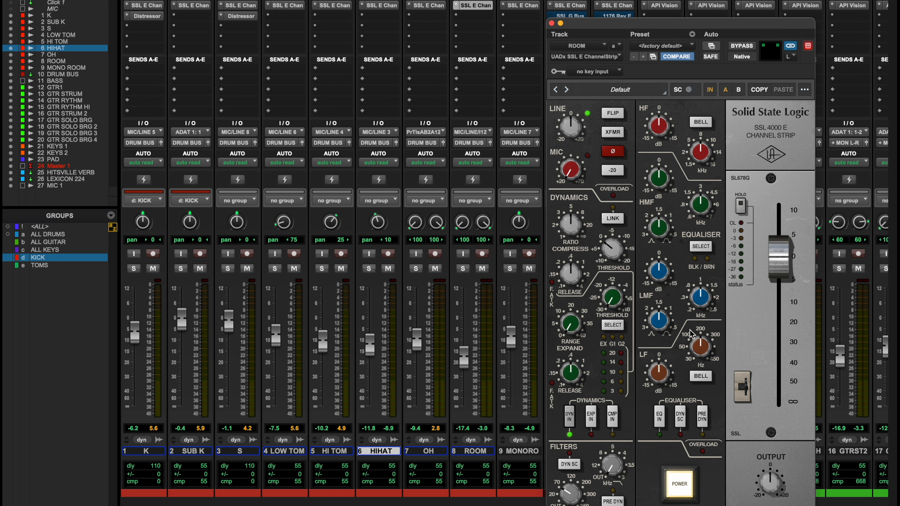
left_click(551, 23)
left_click(509, 269)
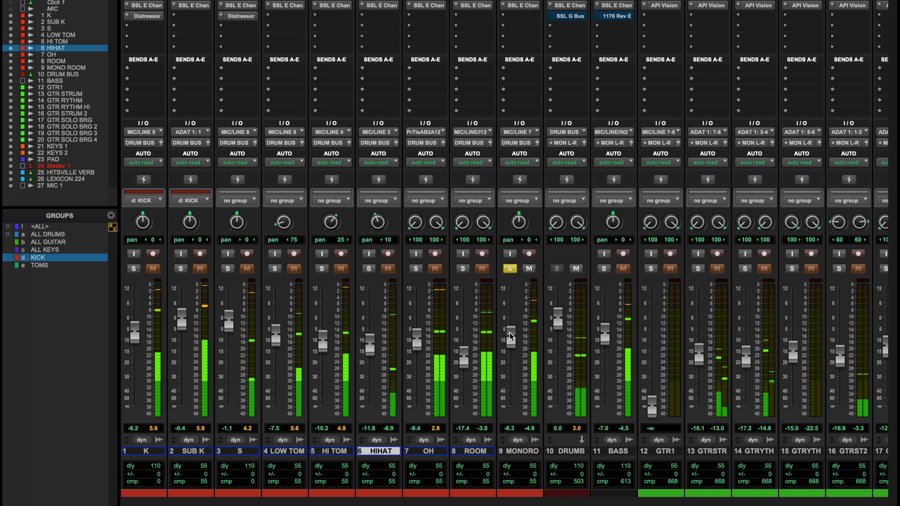
left_click(510, 268)
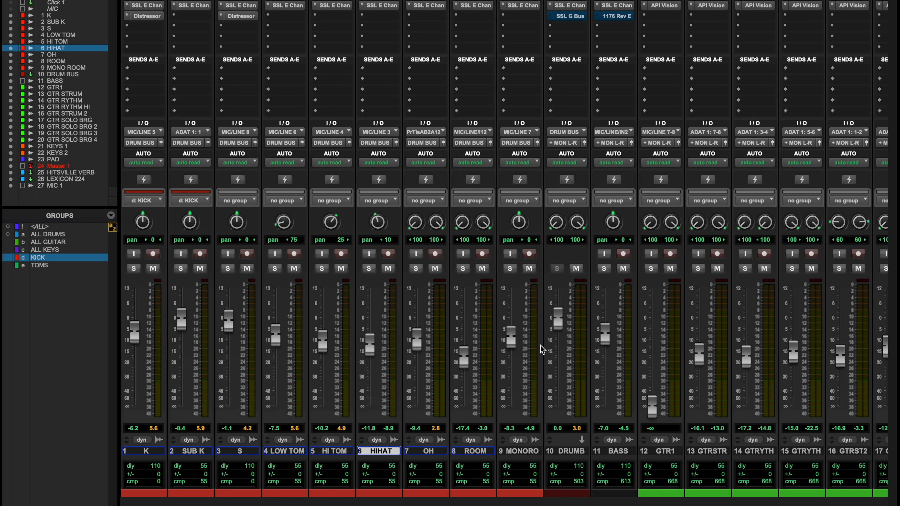
- Enable the ALL DRUMS group, play the mix, and compare all drum channel strips and Distressors bypassed and active
key("a")
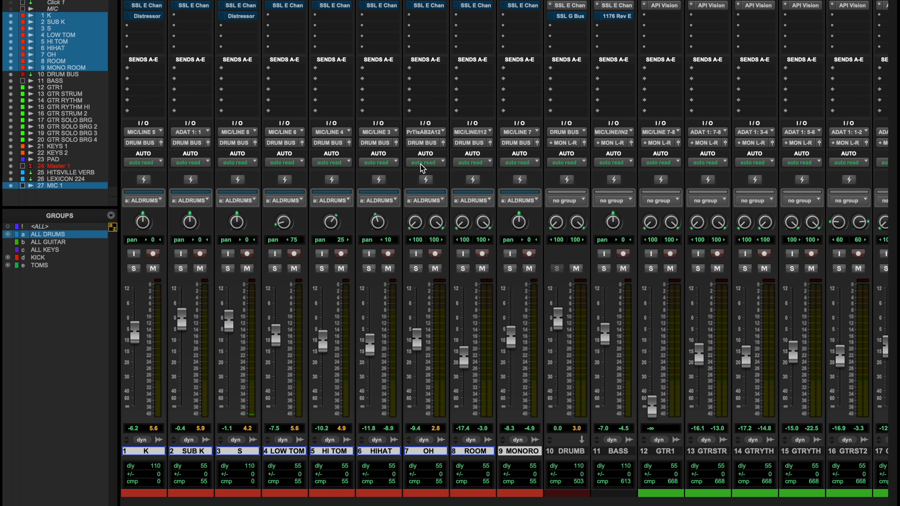
key("space")
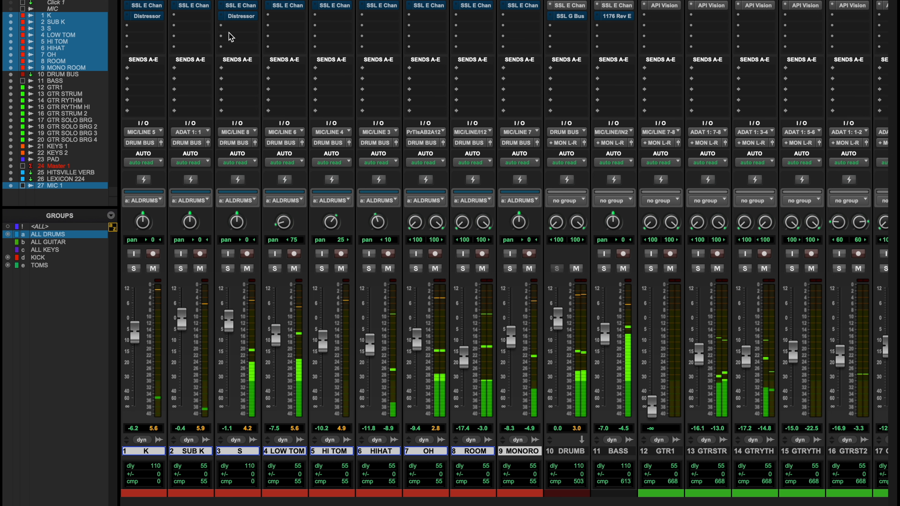
left_click(152, 17, "super")
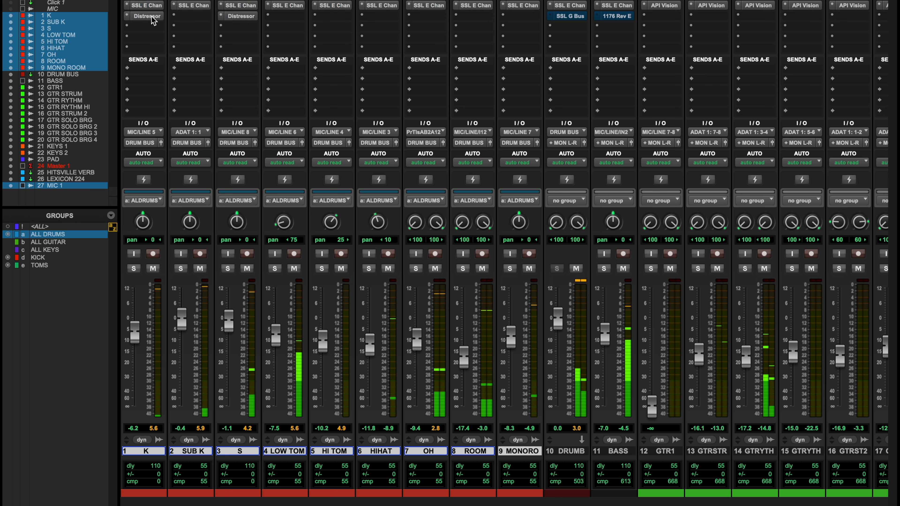
left_click(152, 6, "super")
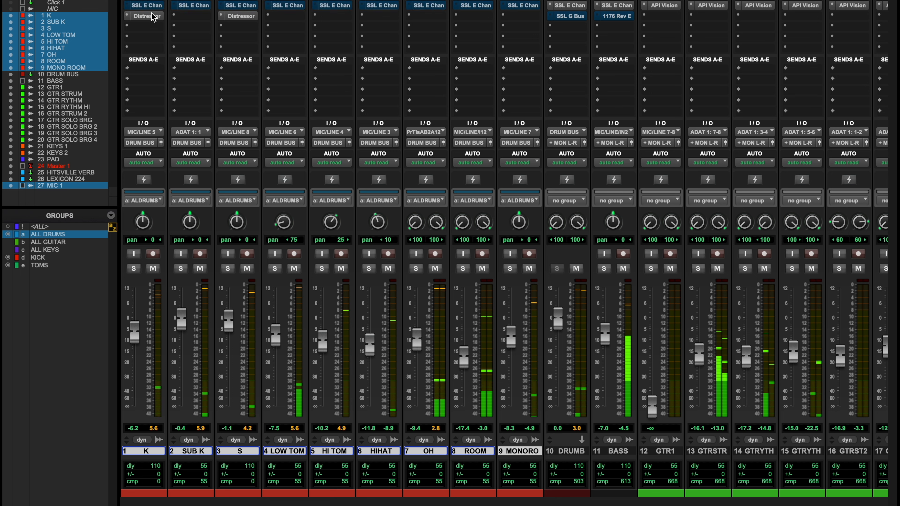
left_click(153, 15, "super")
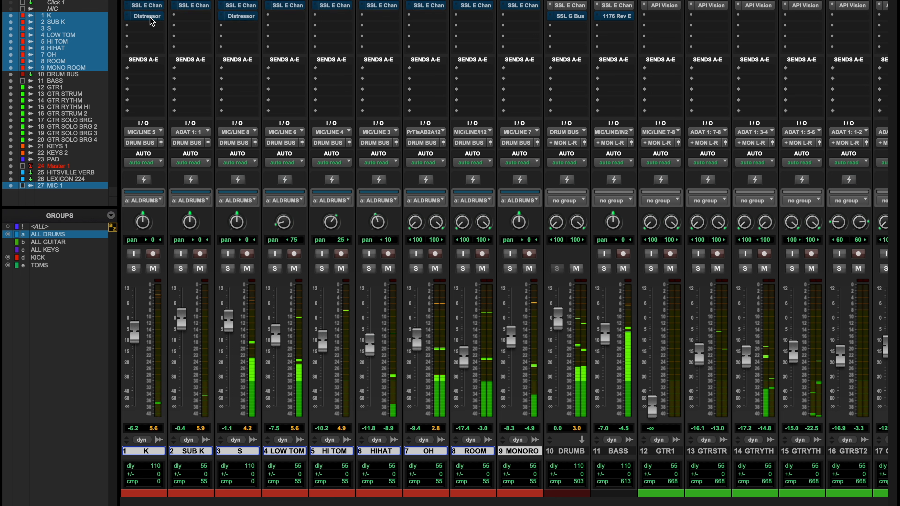
left_click(150, 6, "super")
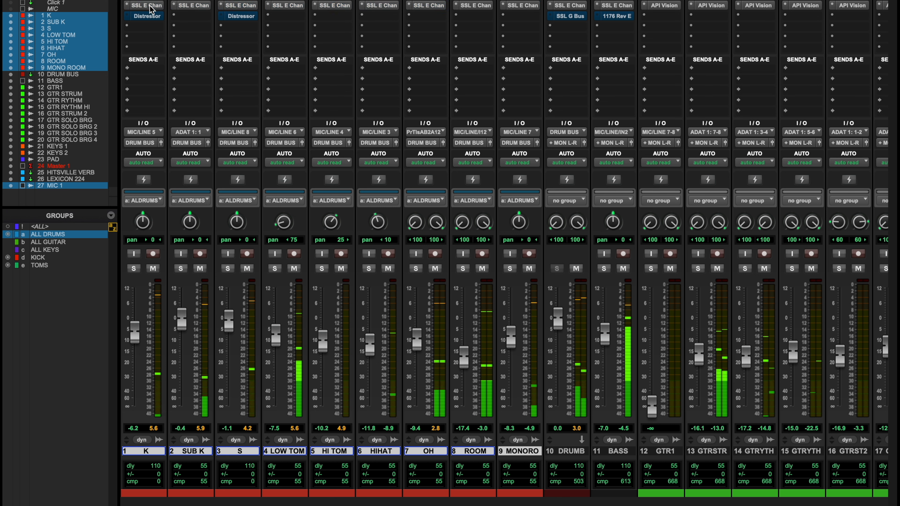
left_click(150, 16, "super")
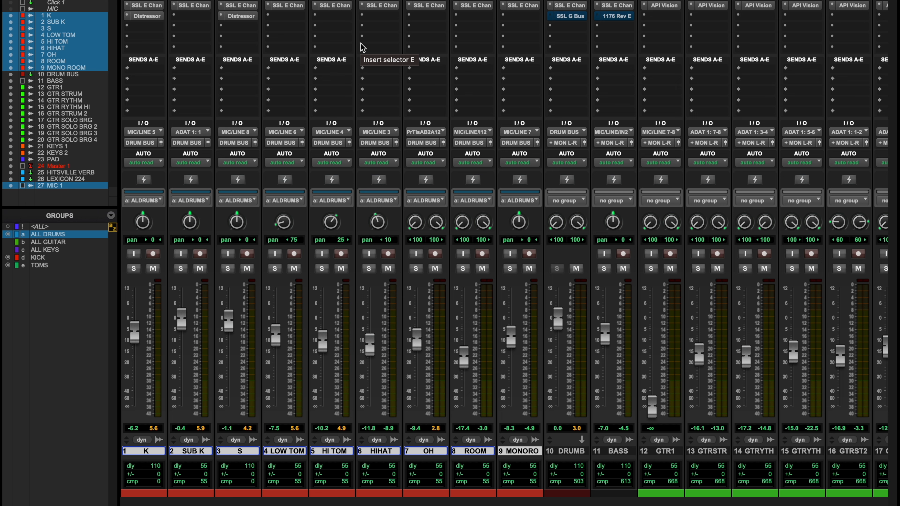
- Keep the ALL DRUMS group enabled, play the mix, and lower all drum faders together until K reads -8.6 dB
key("a")
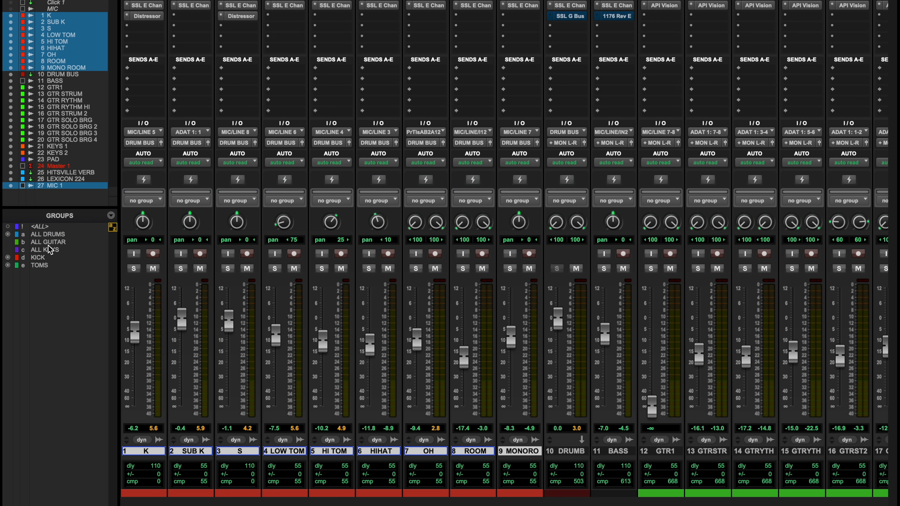
left_click(61, 234)
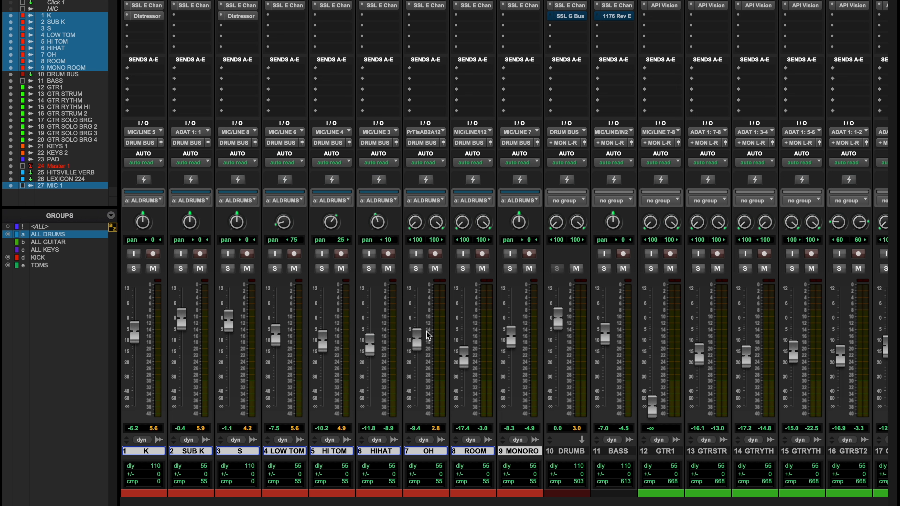
key("space")
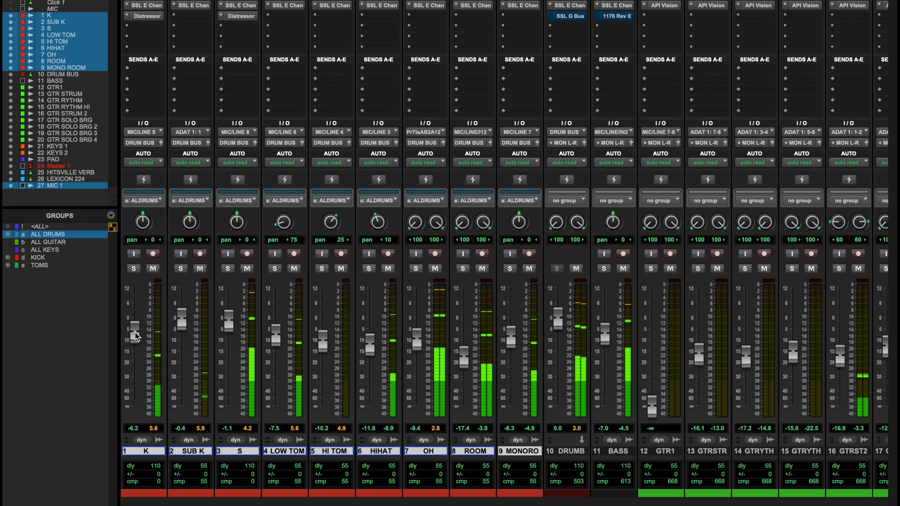
left_click_drag(136, 334, 136, 338)
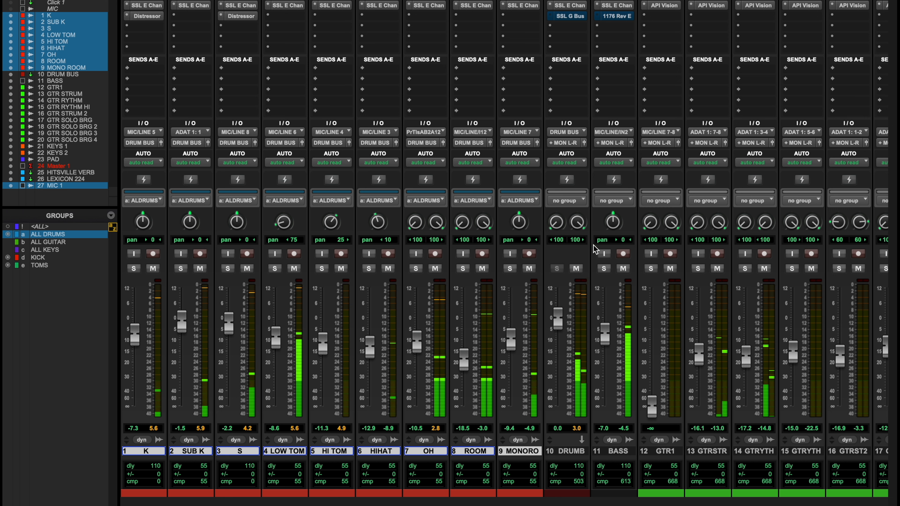
left_click_drag(134, 330, 136, 339)
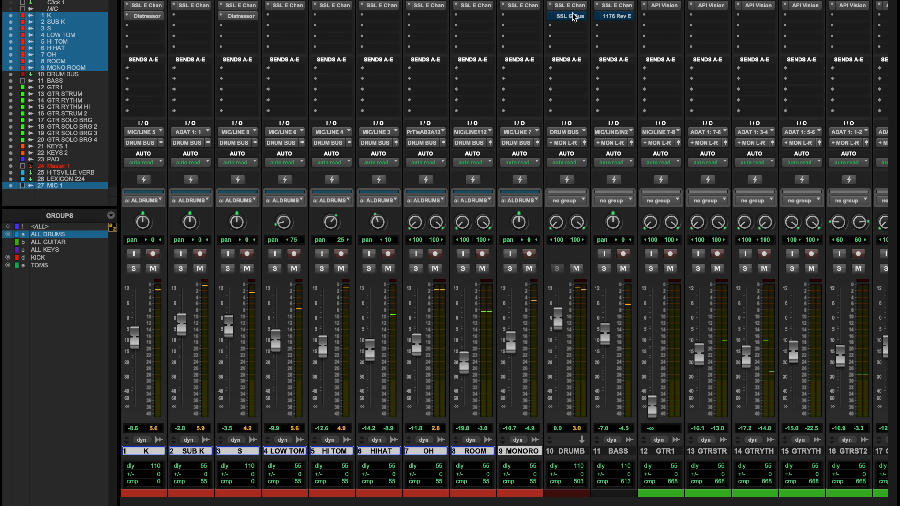
- Open DRUM BUS's SSL E Channel Strip, raise its high-pass filter slightly, and engage the equaliser
left_click(574, 5)
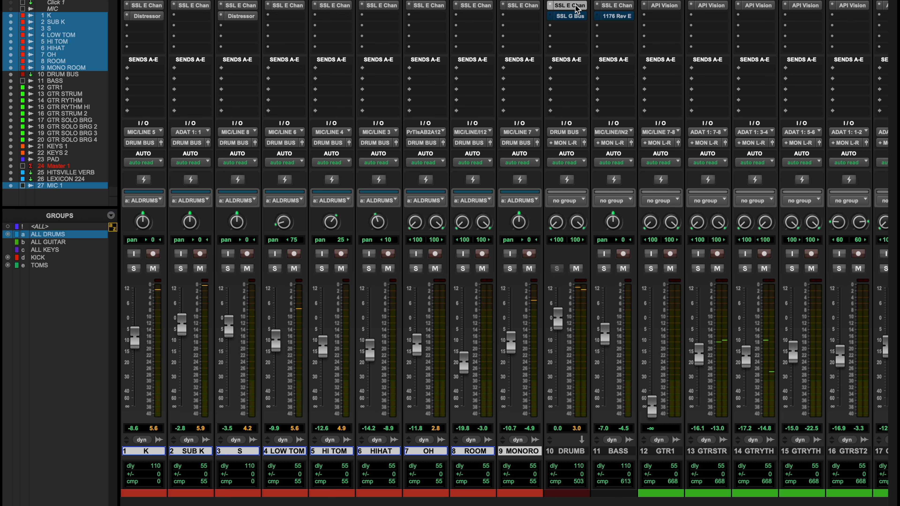
left_click_drag(640, 25, 514, 13)
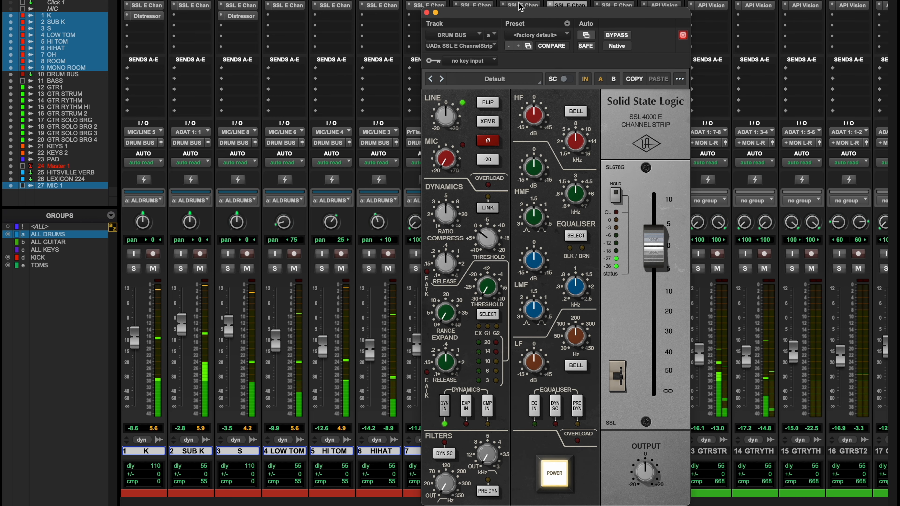
left_click(488, 408)
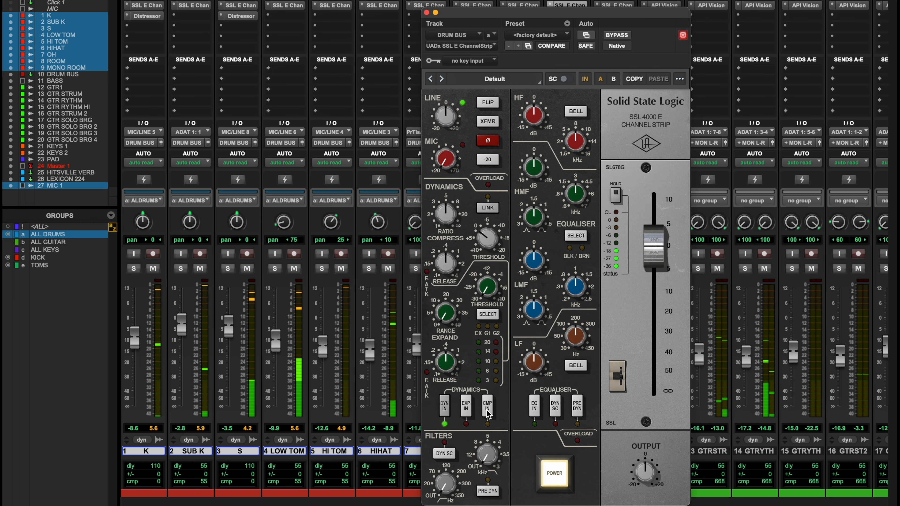
left_click_drag(457, 478, 457, 471)
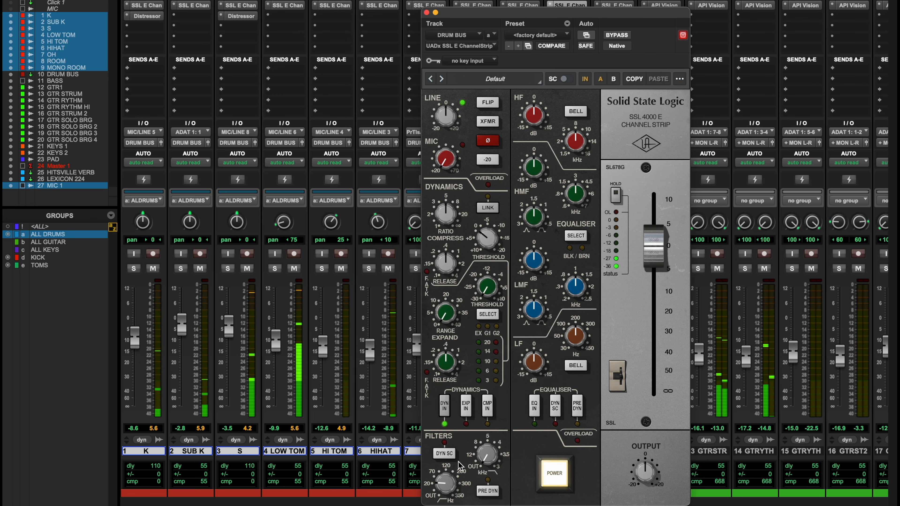
left_click(579, 410)
left_click(538, 411)
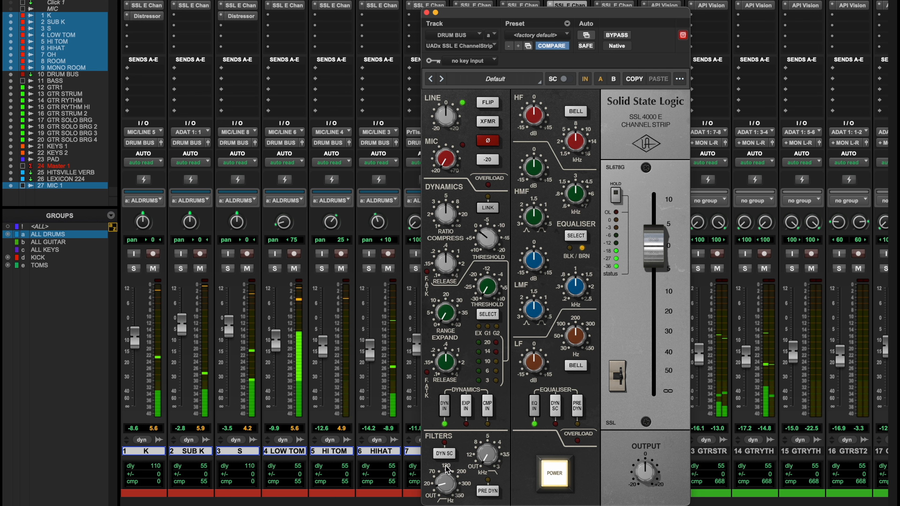
- Shape the DRUM BUS EQ with a moderate LF boost around 50 Hz, a small HMF boost, and a slight LMF cut
left_click_drag(579, 336, 541, 371)
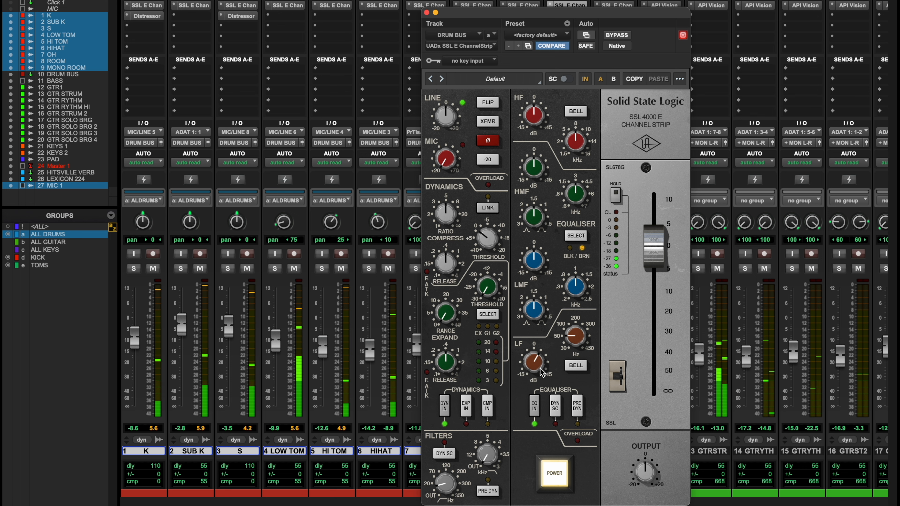
left_click(534, 408)
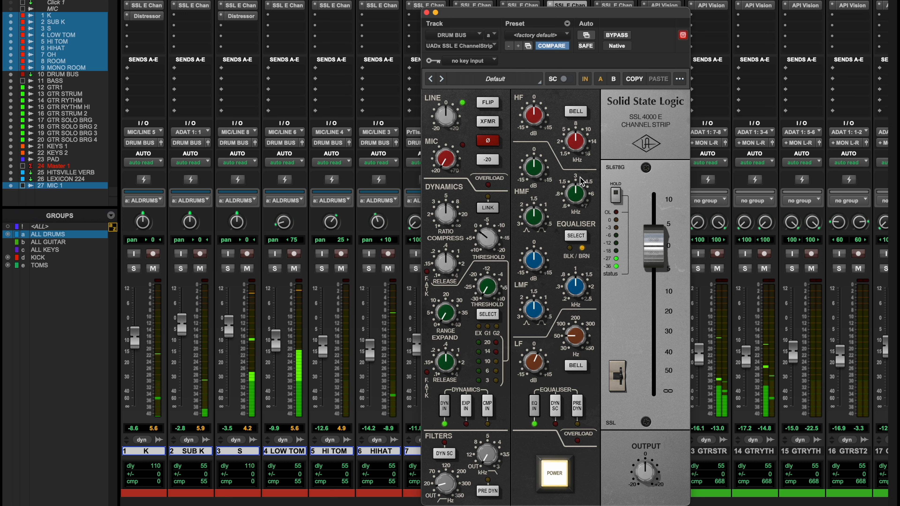
left_click_drag(582, 181, 546, 158)
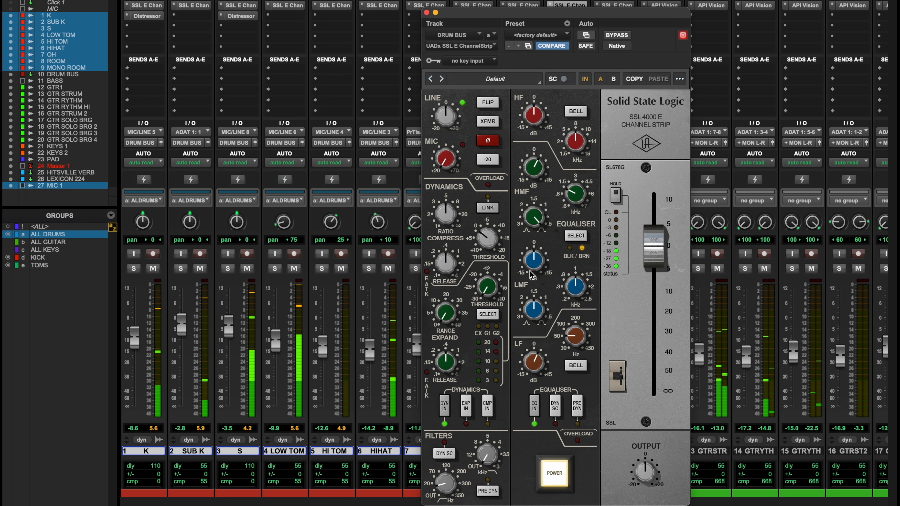
left_click_drag(539, 249, 541, 242)
left_click_drag(577, 284, 577, 295)
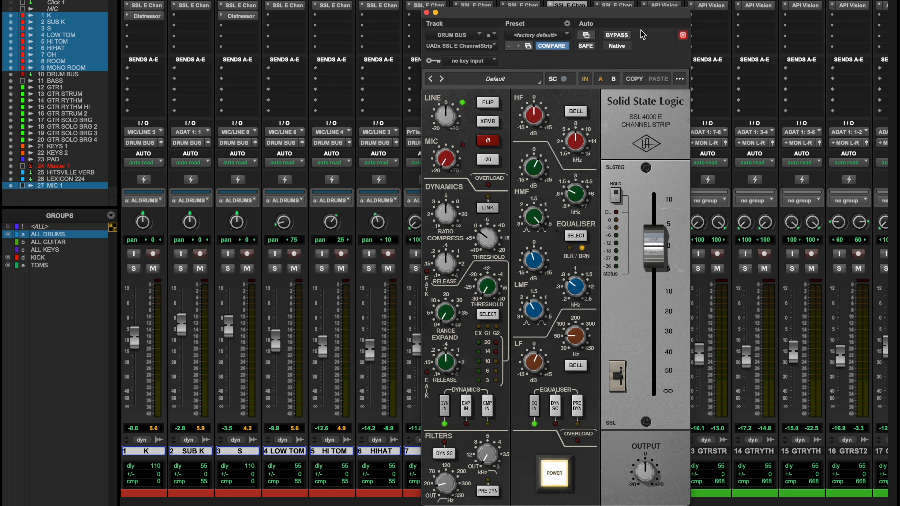
- Activate and open DRUM BUS's SSL G Bus Compressor, setting its release to .6 s and its attack to 10 ms
left_click_drag(603, 18, 460, 17)
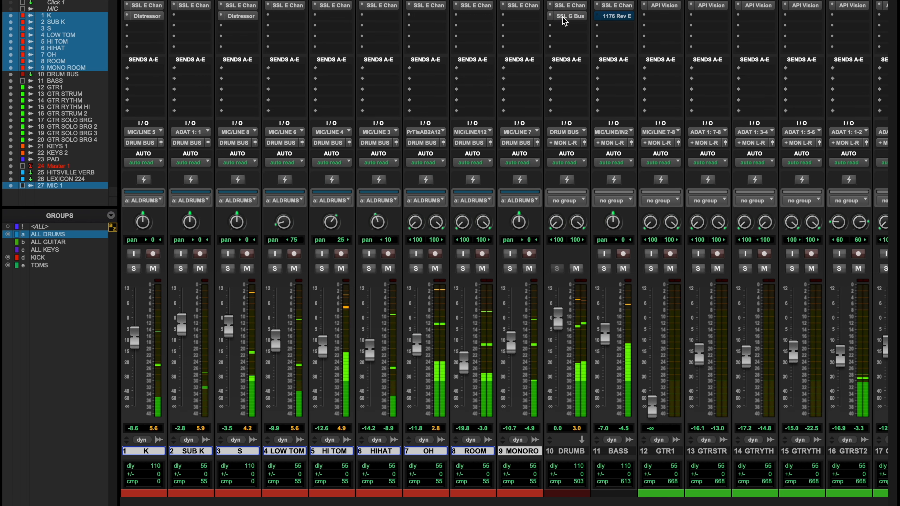
left_click(566, 16)
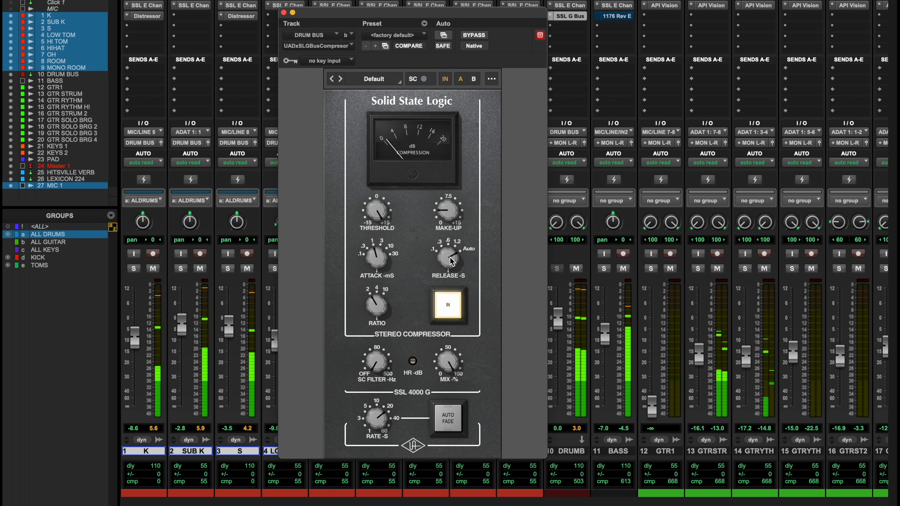
left_click_drag(451, 262, 449, 298)
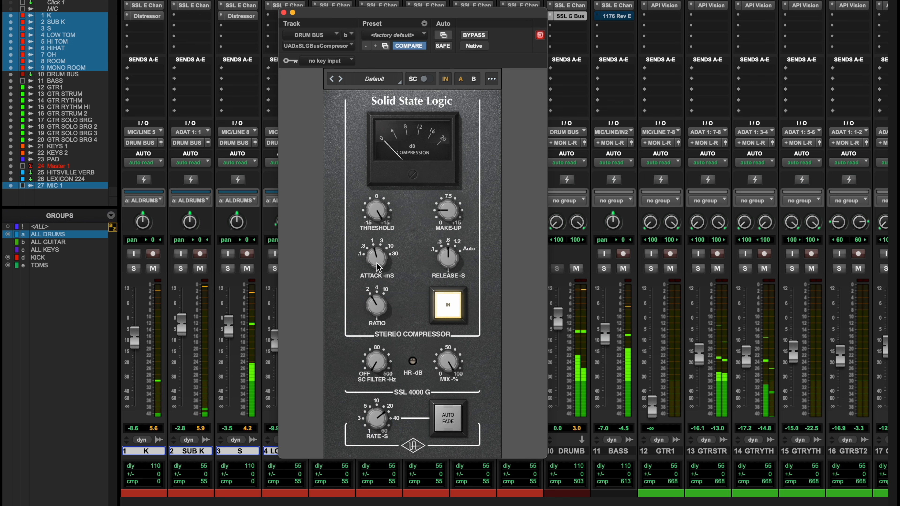
left_click_drag(377, 262, 389, 230)
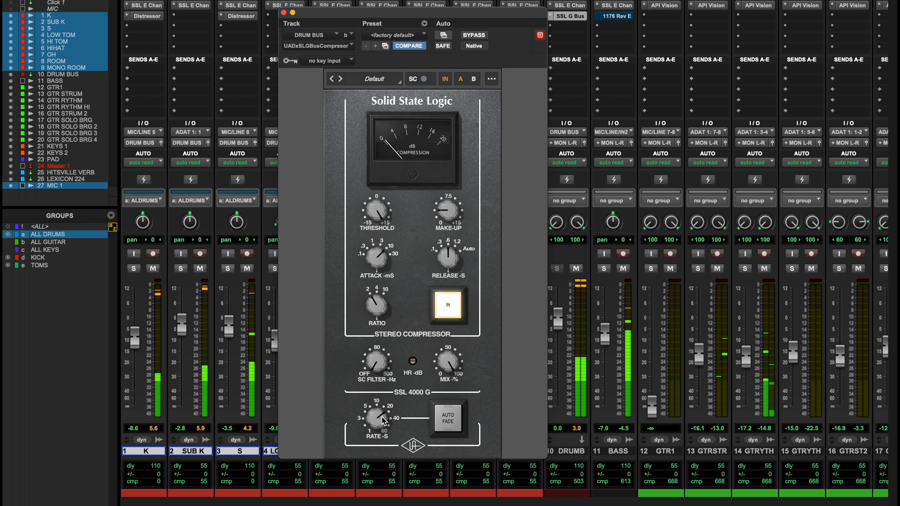
- Lower the bus compressor's threshold to about +10 and raise its sidechain filter to slightly above 80 Hz
left_click_drag(382, 362, 396, 309)
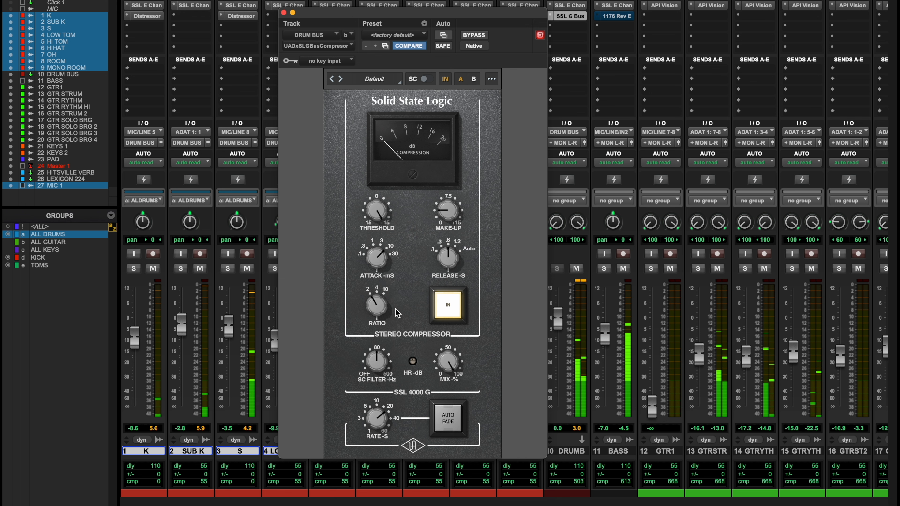
mouse_move(388, 234)
left_mouse_down()
mouse_move(387, 262)
mouse_move(386, 249)
left_mouse_up()
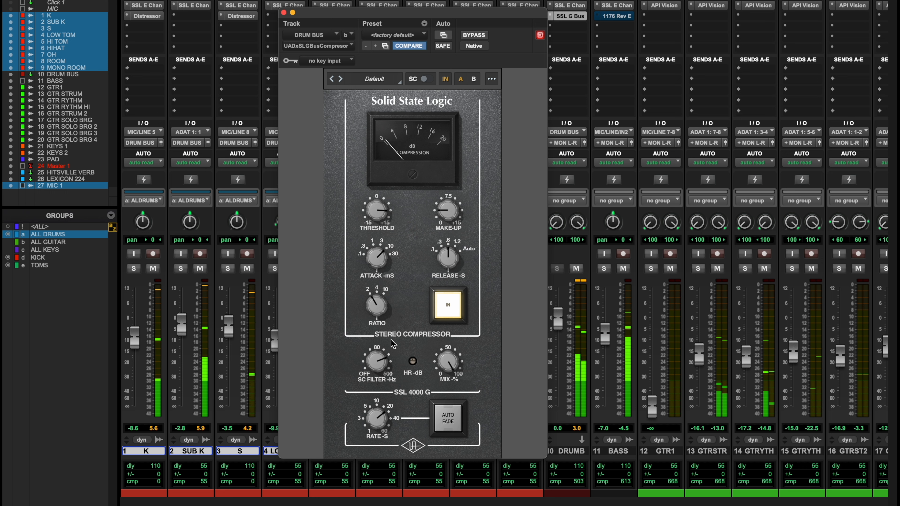
left_click_drag(393, 358, 396, 346)
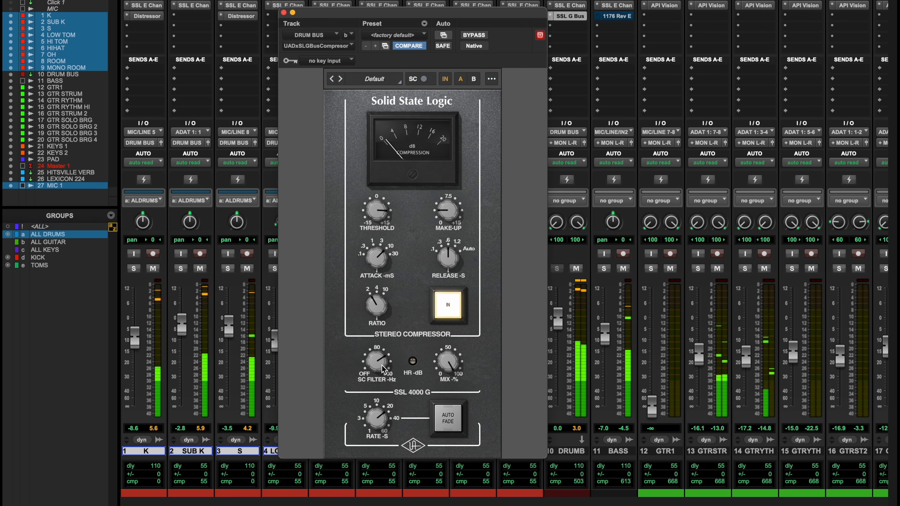
left_click_drag(382, 369, 380, 388)
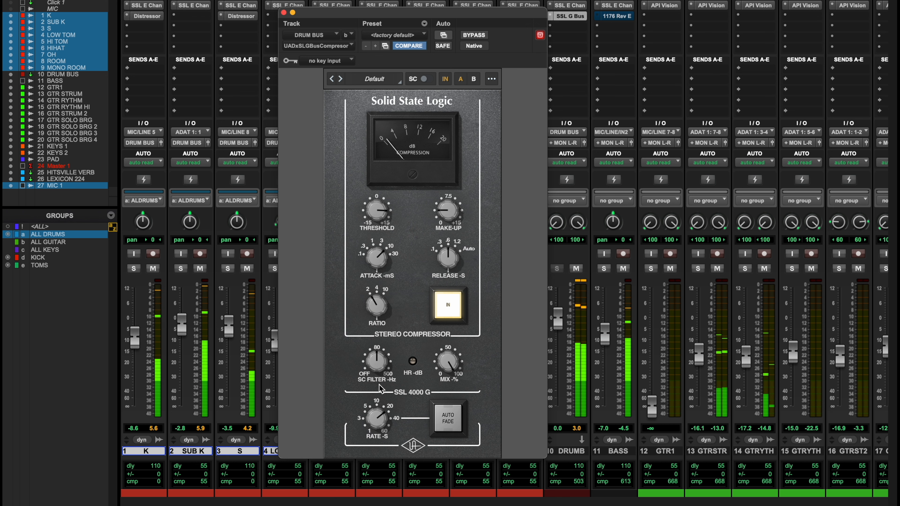
left_click_drag(379, 385, 382, 375)
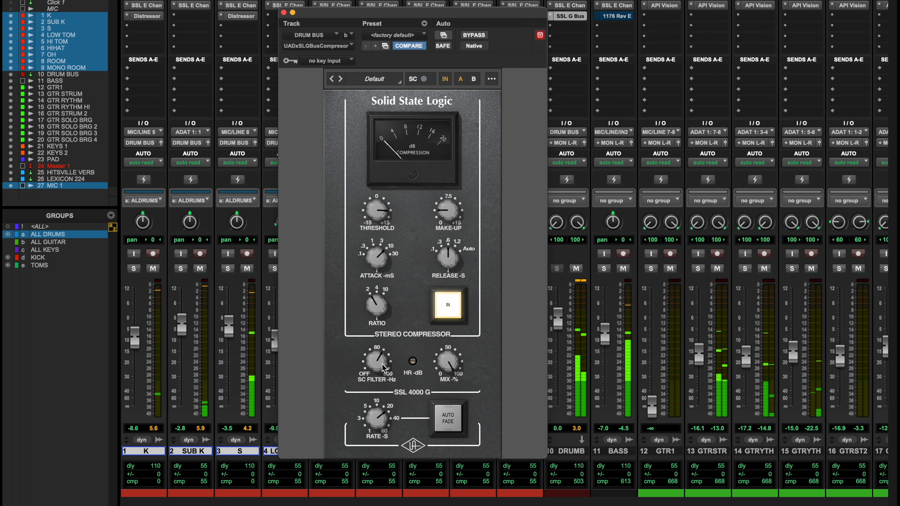
- Compare the drum bus with compression in and out while reducing make-up gain to near 0, leaving the compressor out and playback stopped
left_click(447, 314)
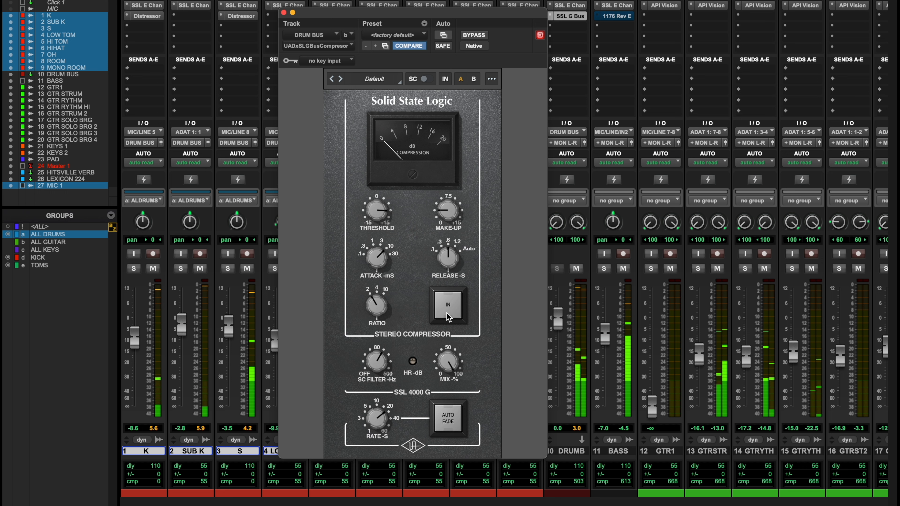
left_click(446, 314)
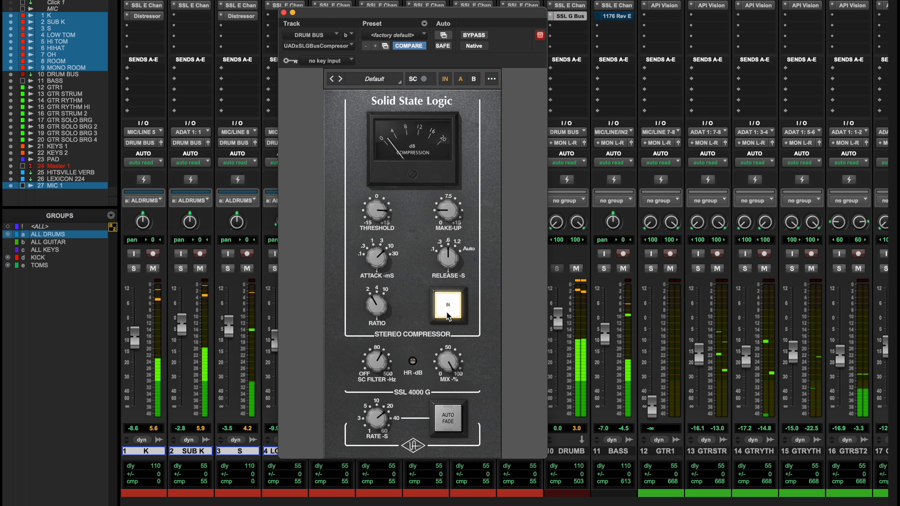
left_click(455, 303)
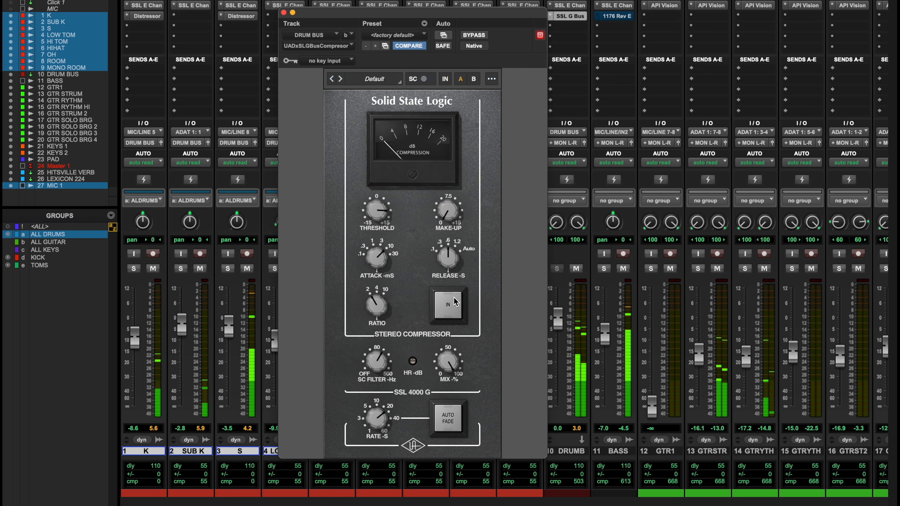
left_click(455, 303)
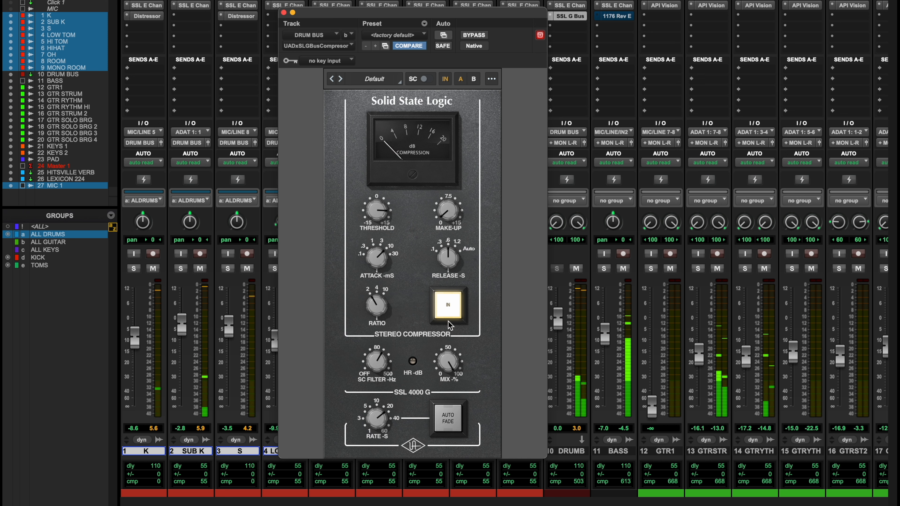
left_click(449, 314)
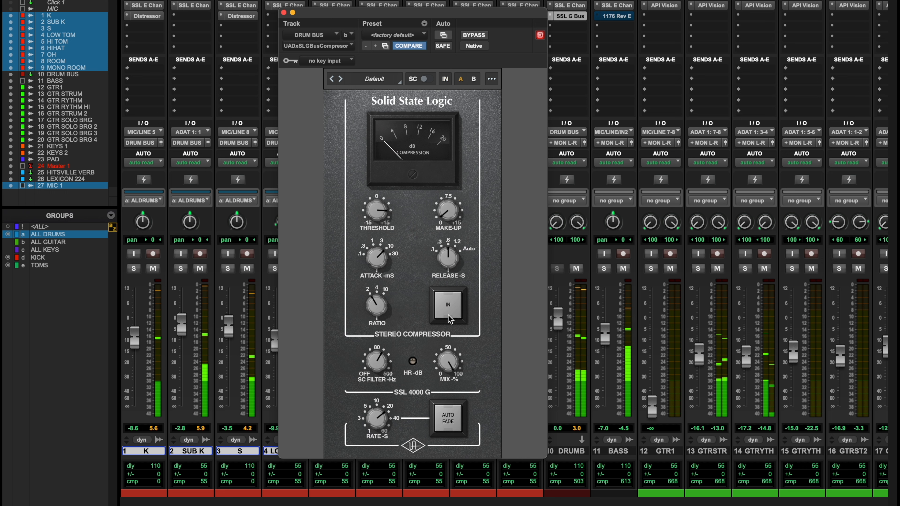
key("space")
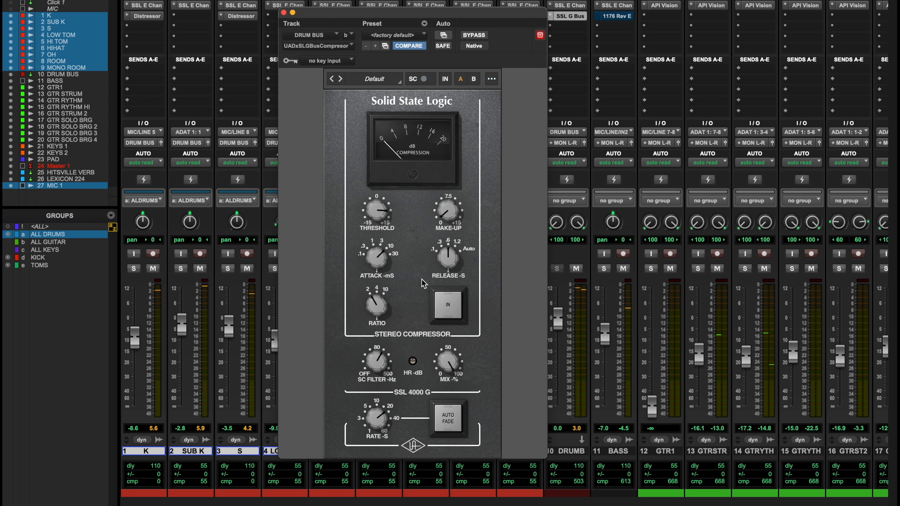